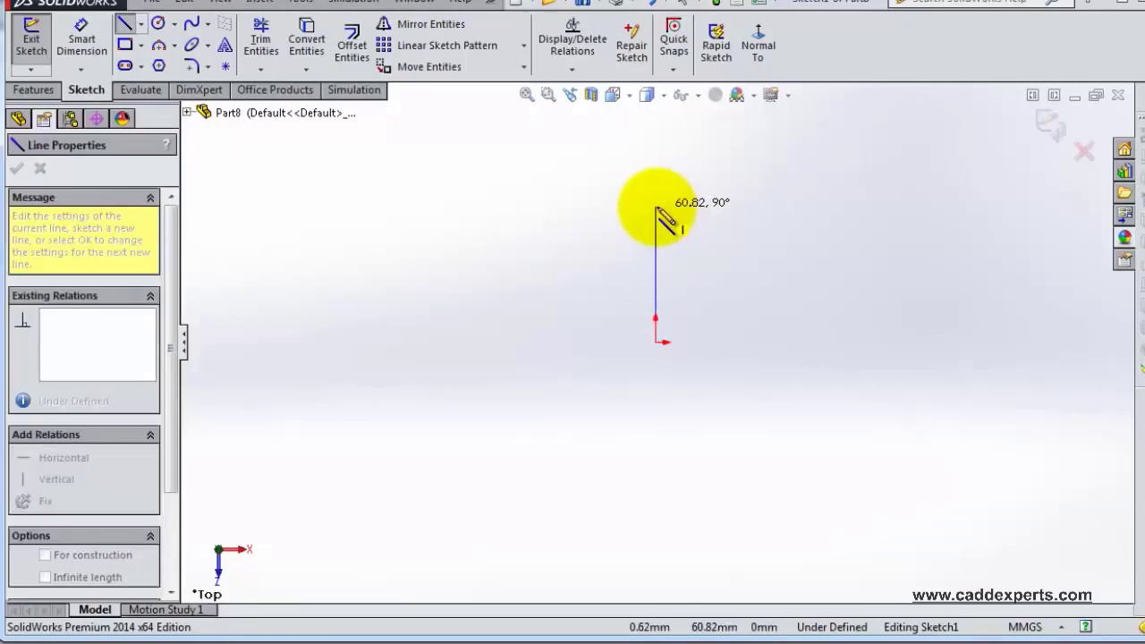
# Step: Sketch connected lines about 61 mm up from the origin, 58 mm right and 104 mm down, ending in a 180° tangent arc of about 29 mm radius
pyautogui.click(655, 207)
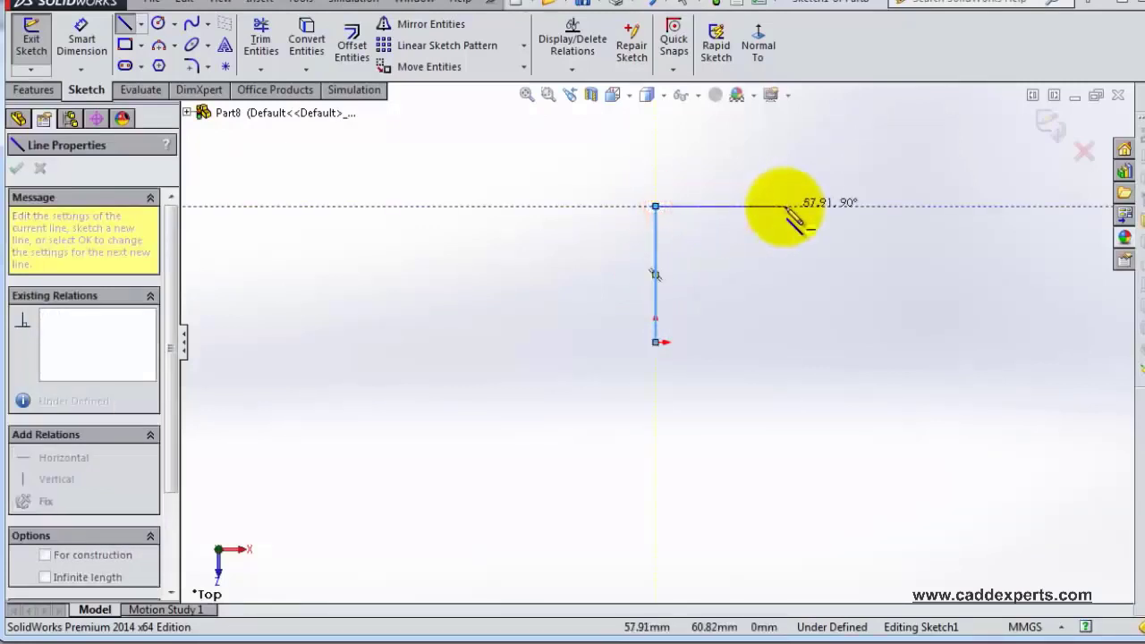
pyautogui.click(785, 207)
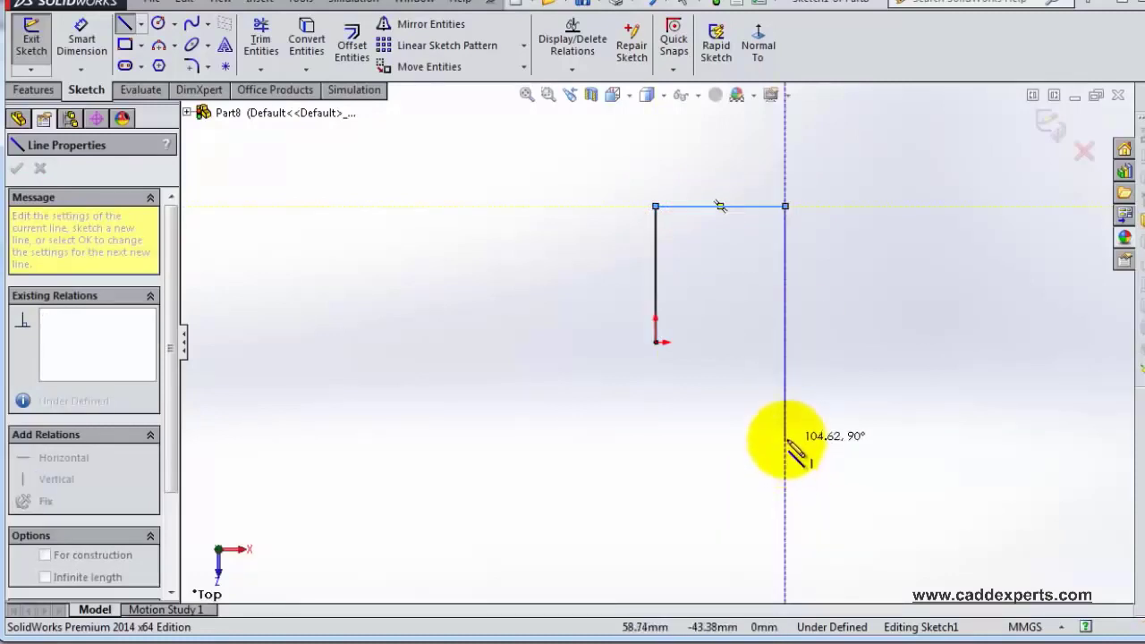
pyautogui.click(785, 438)
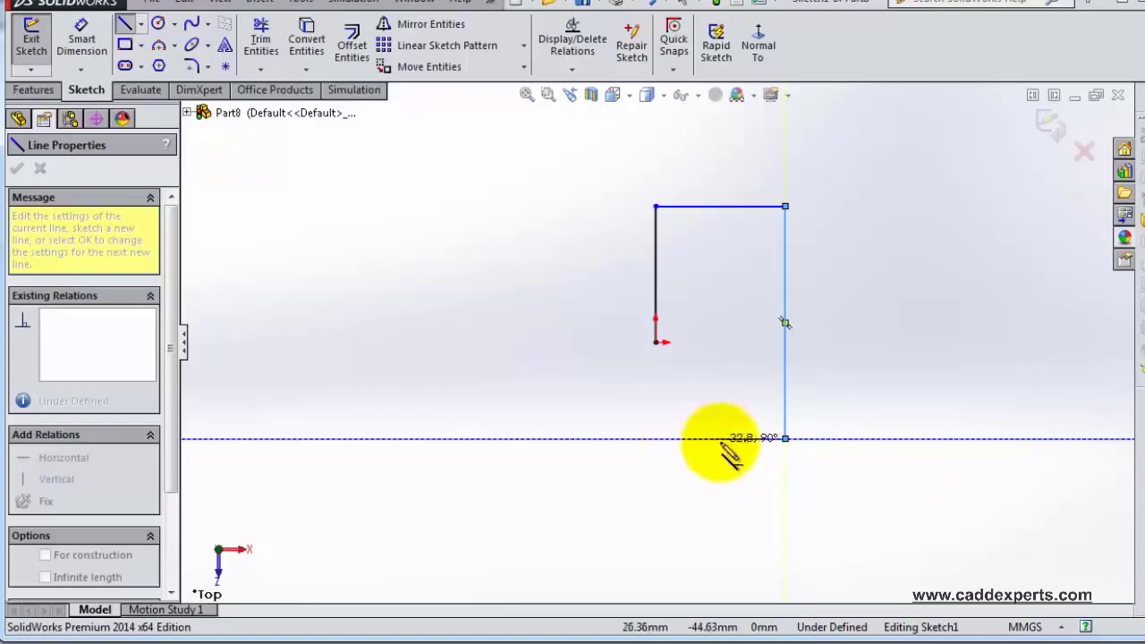
pyautogui.click(785, 438)
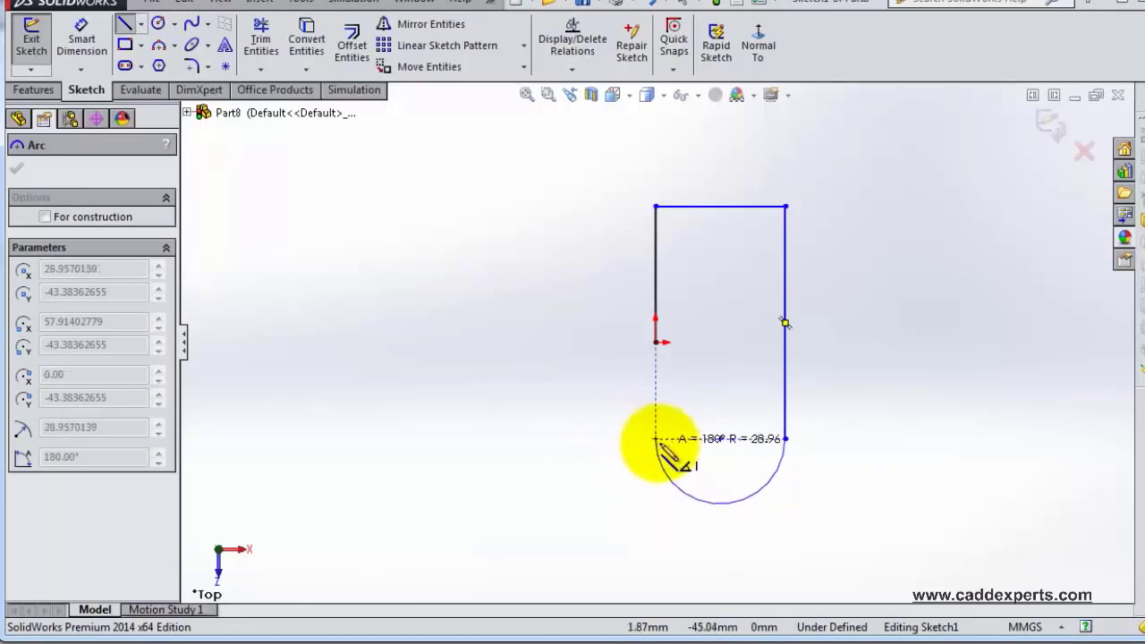
pyautogui.click(657, 439)
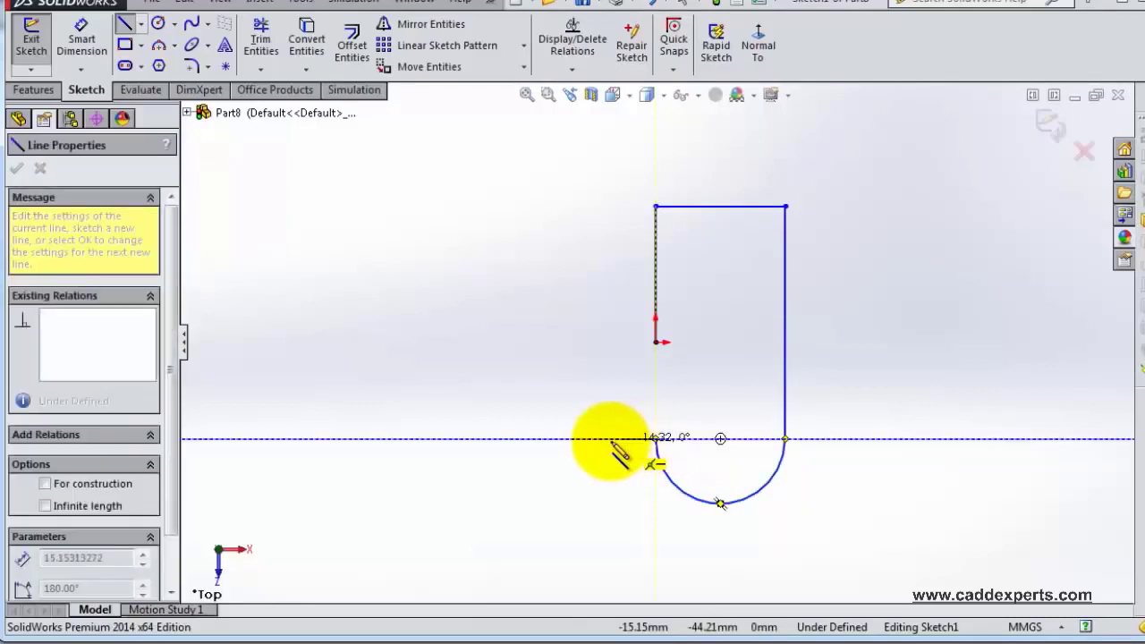
# Step: Continue the profile about 47 mm left and 24 mm up, add a small outward tangent semicircle, and close with a horizontal line to the origin
pyautogui.click(552, 438)
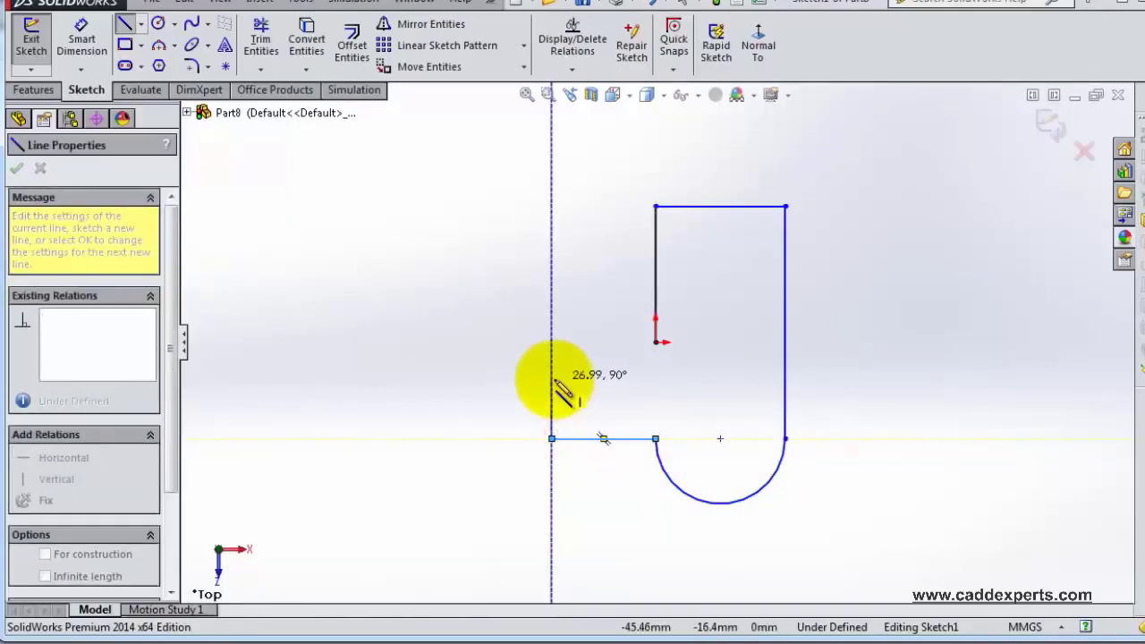
pyautogui.click(552, 385)
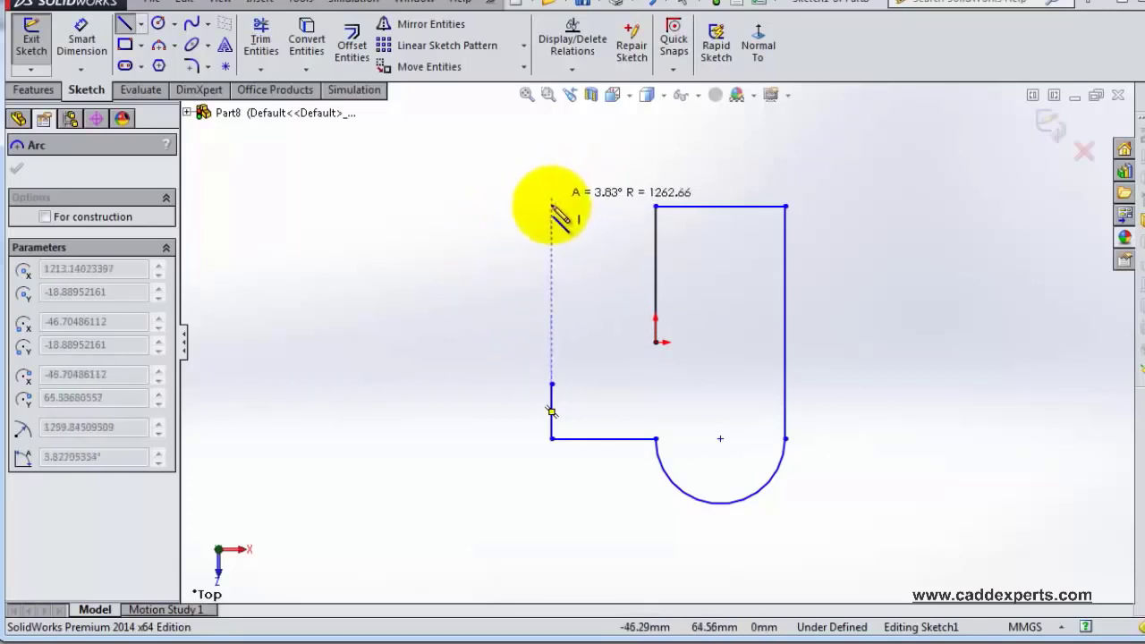
pyautogui.click(553, 343)
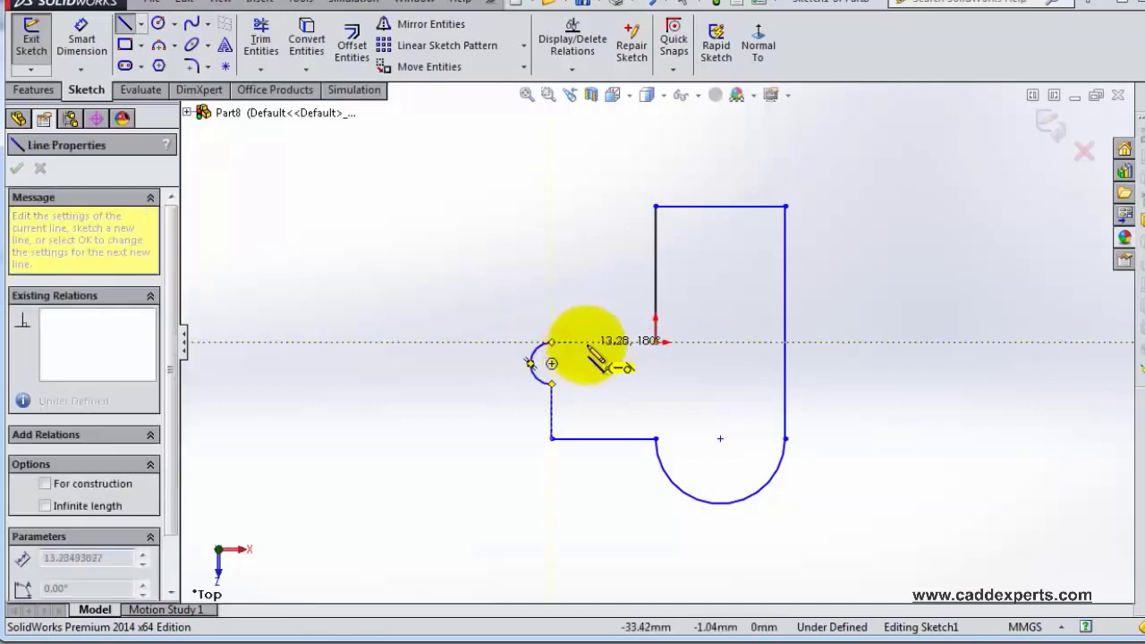
pyautogui.click(655, 341)
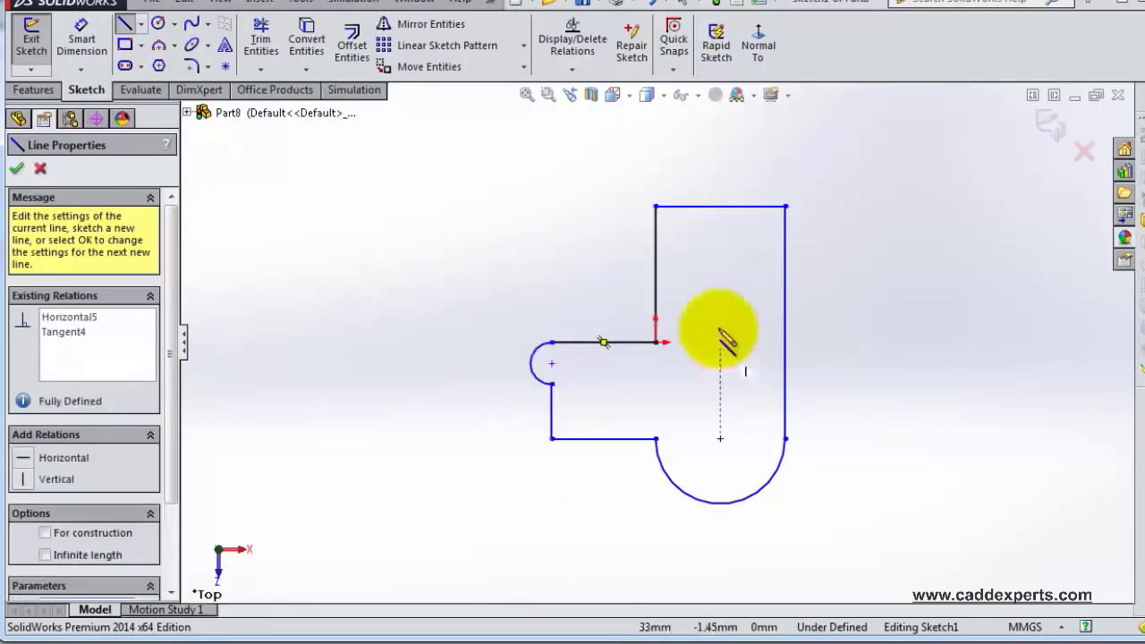
# Step: Dimension the profile's upper horizontal line to 60 mm
pyautogui.scroll(-2, 778, 376)
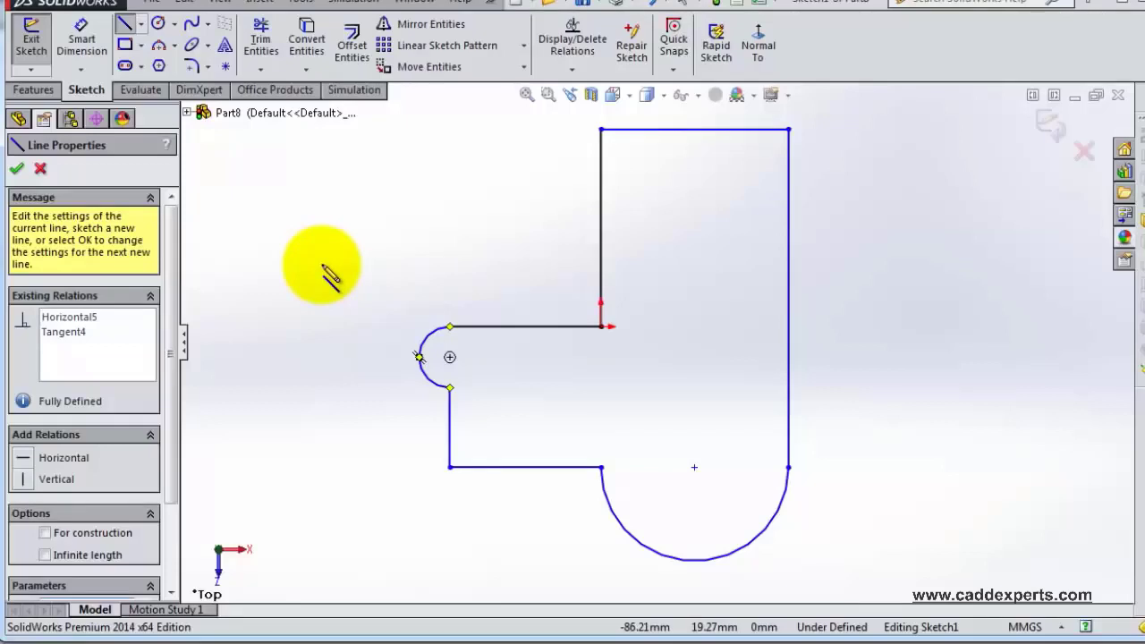
pyautogui.click(88, 51)
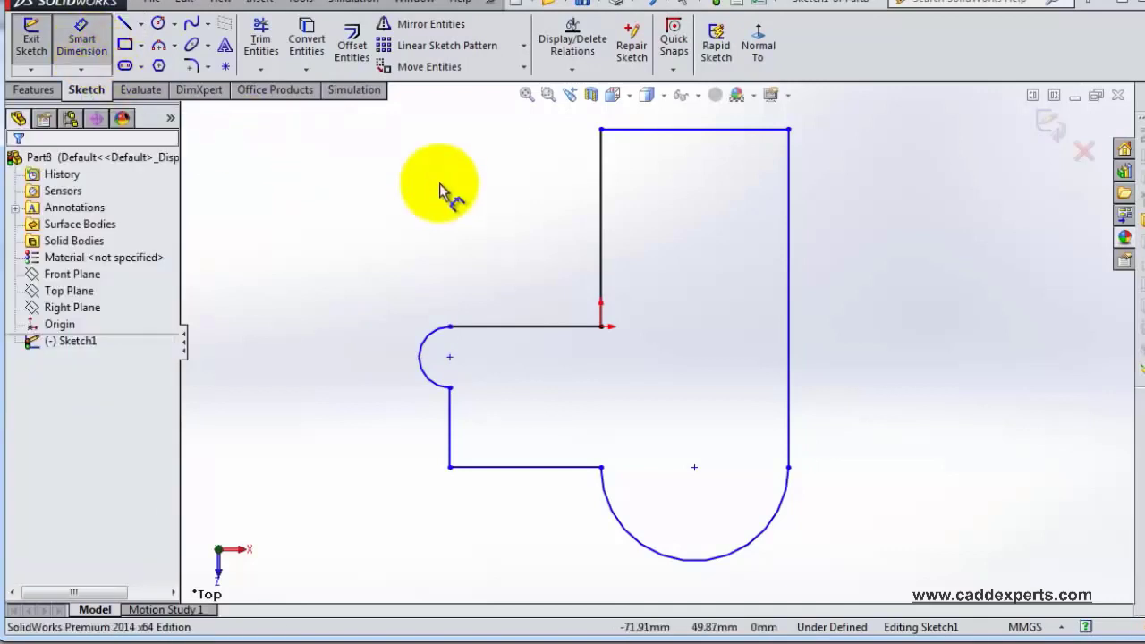
pyautogui.scroll(1, 785, 170)
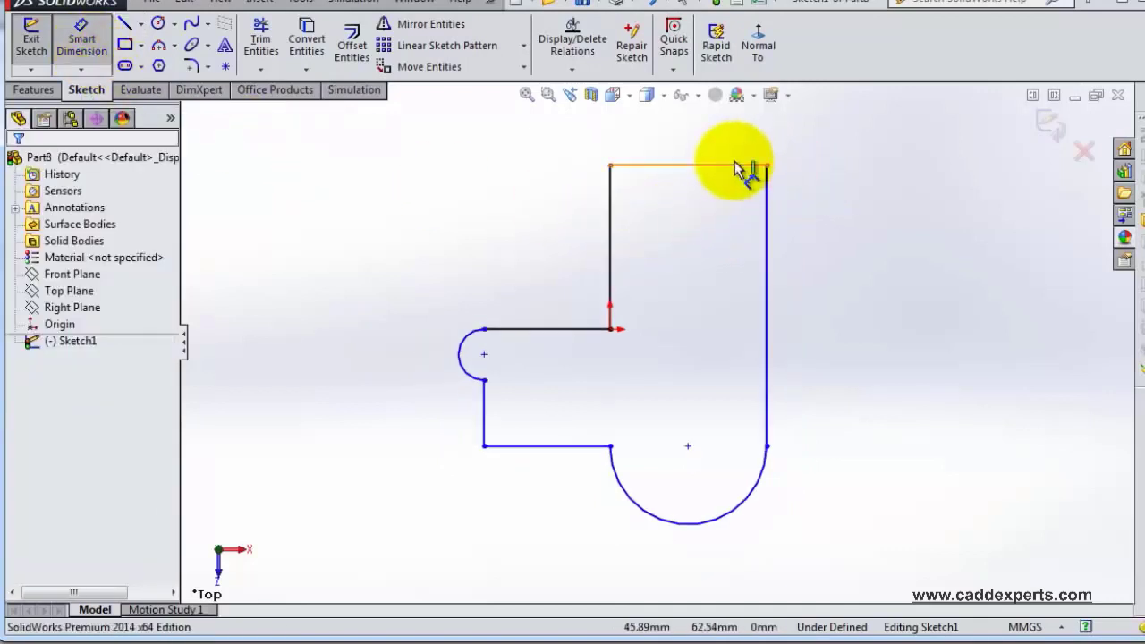
pyautogui.click(742, 172)
pyautogui.click(689, 150)
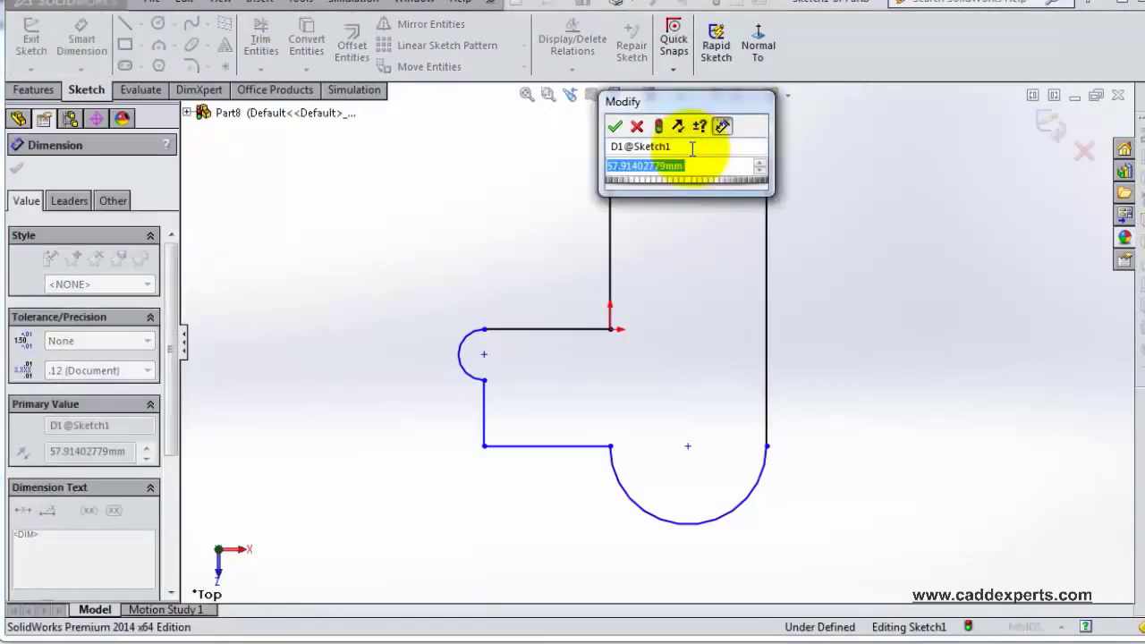
pyautogui.write('60')
pyautogui.press('Return')
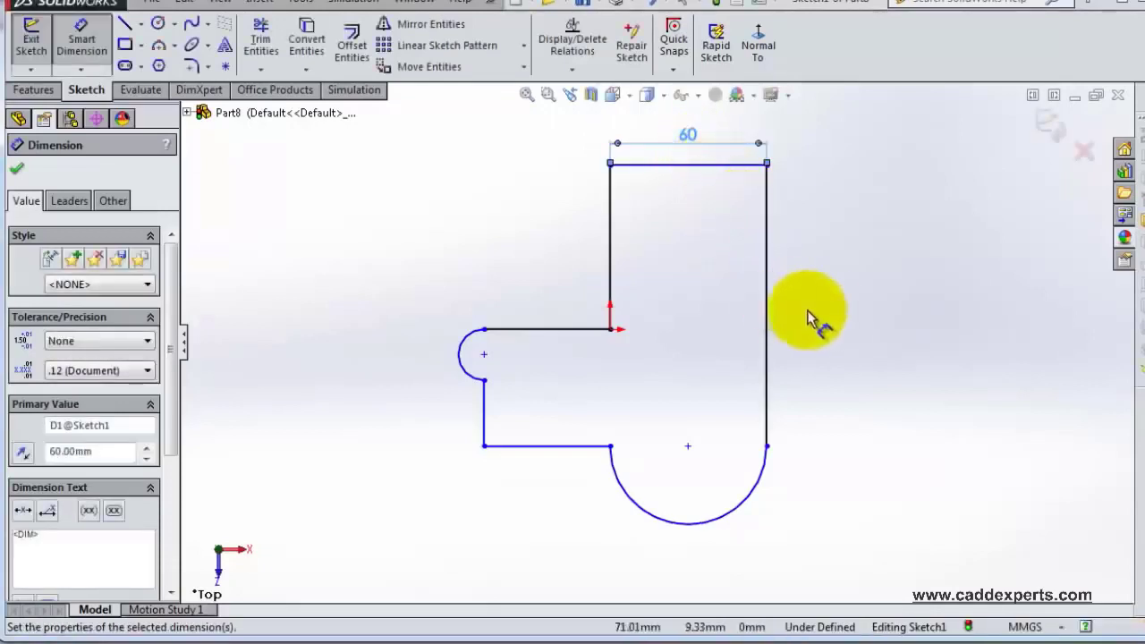
# Step: Place a length dimension beside the profile's long right-hand vertical line
pyautogui.click(768, 290)
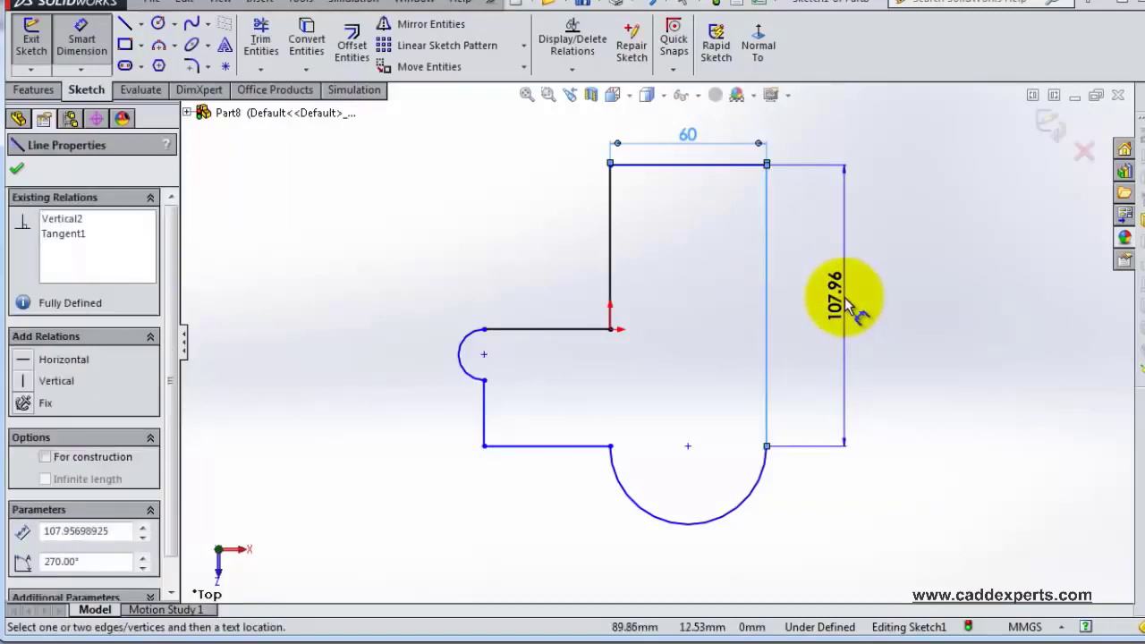
pyautogui.click(845, 300)
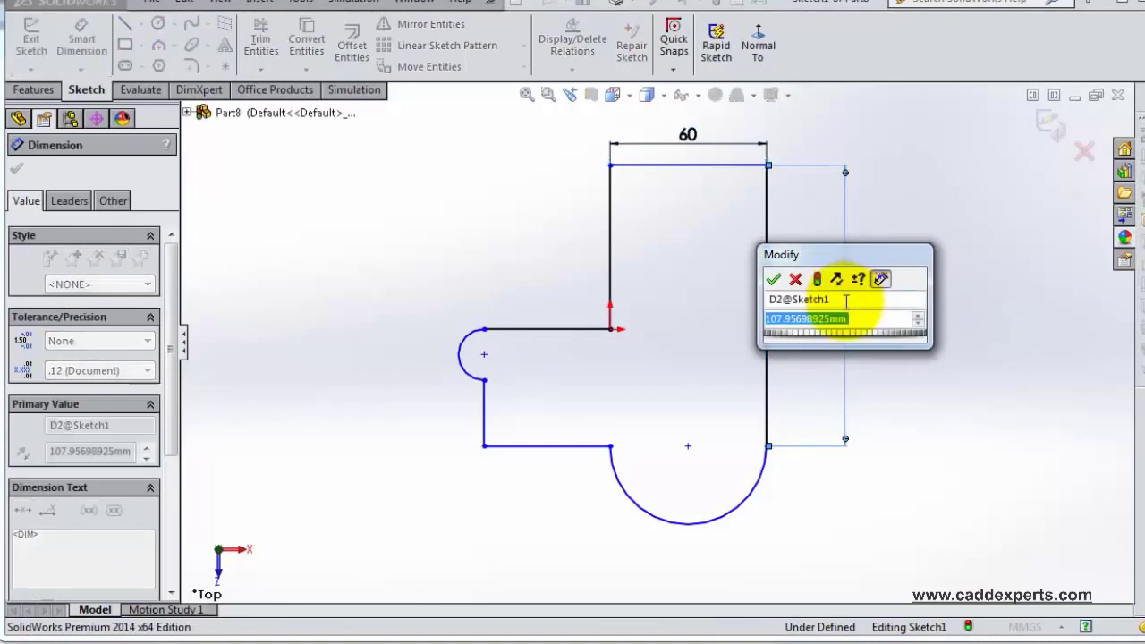
# Step: Try stepping the long vertical line's length up and back down in 10 mm increments
pyautogui.moveTo(845, 334)
pyautogui.mouseDown()
pyautogui.moveTo(868, 341)
pyautogui.moveTo(834, 333)
pyautogui.moveTo(866, 333)
pyautogui.moveTo(844, 337)
pyautogui.moveTo(856, 340)
pyautogui.moveTo(868, 327)
pyautogui.mouseUp()
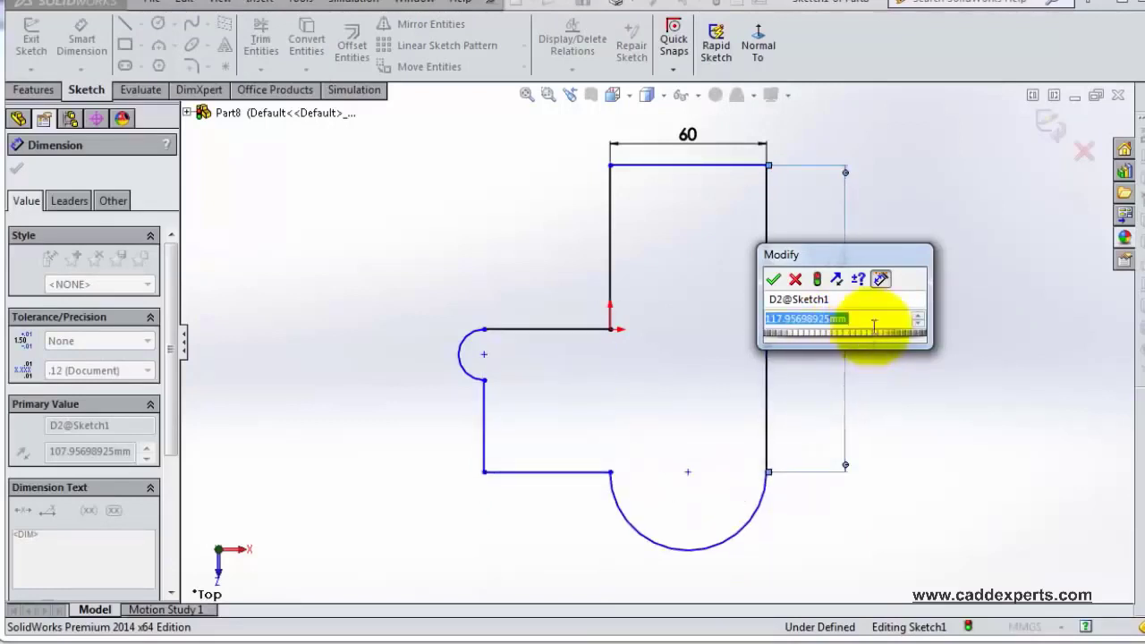
pyautogui.click(917, 317)
pyautogui.click(918, 317)
pyautogui.click(917, 316)
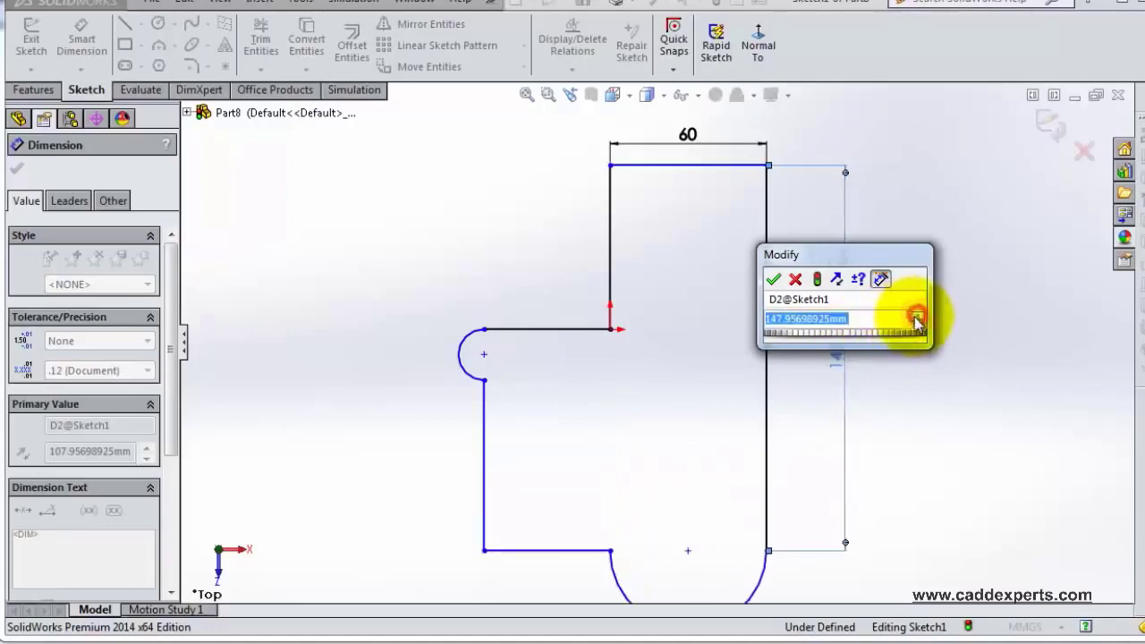
pyautogui.click(917, 324)
pyautogui.click(918, 323)
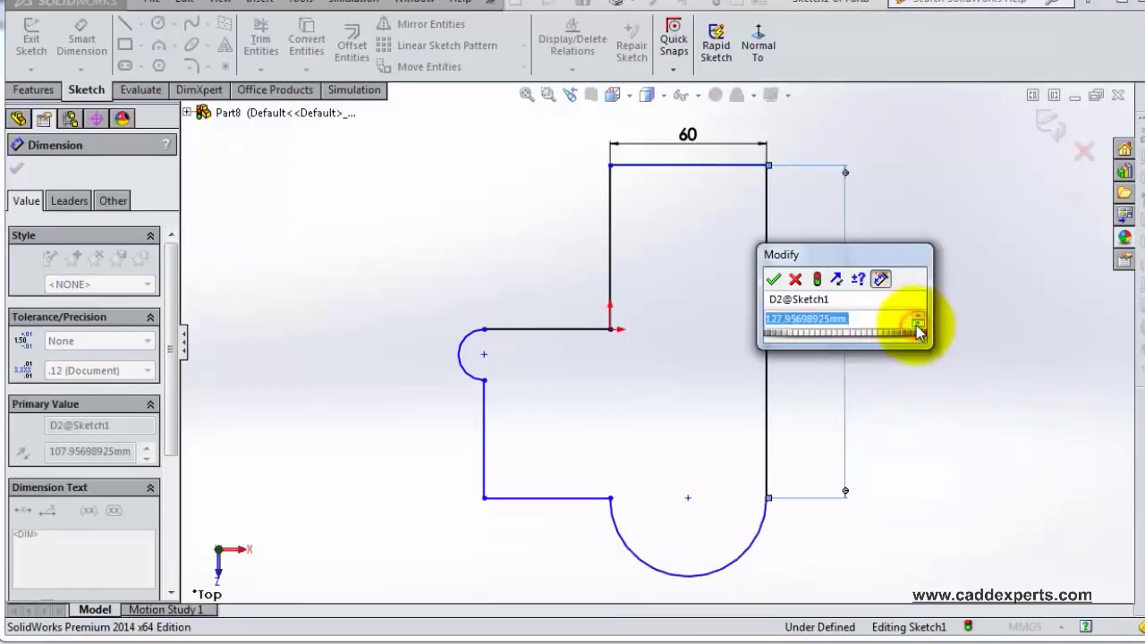
pyautogui.click(918, 324)
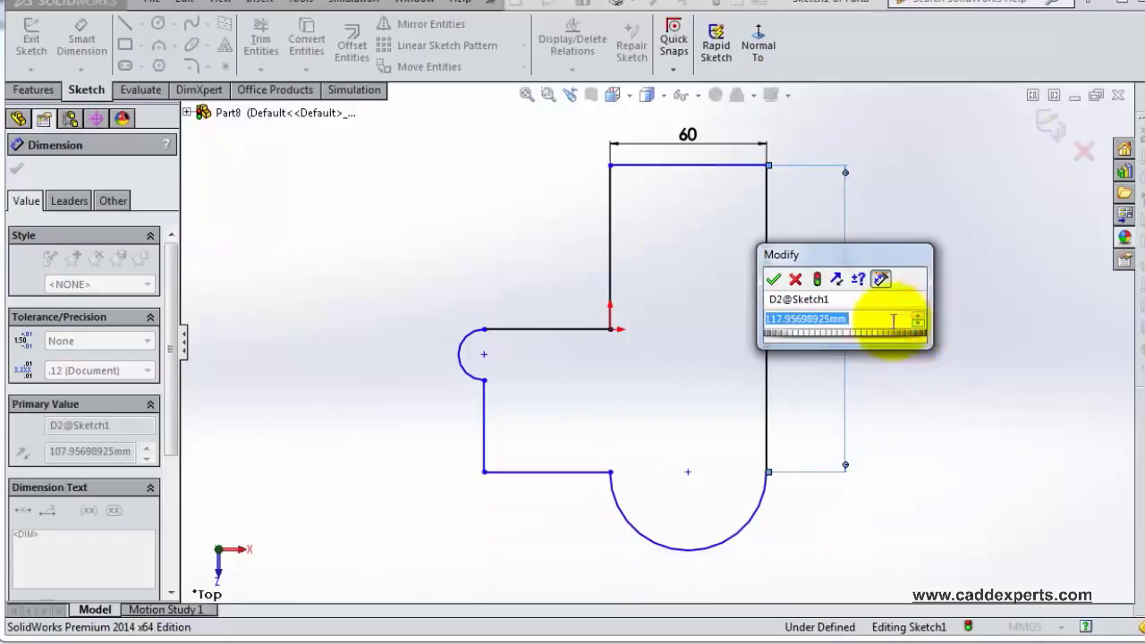
# Step: Set the long right-hand vertical line's length to 120 mm
pyautogui.click(859, 320)
pyautogui.doubleClick(802, 319)
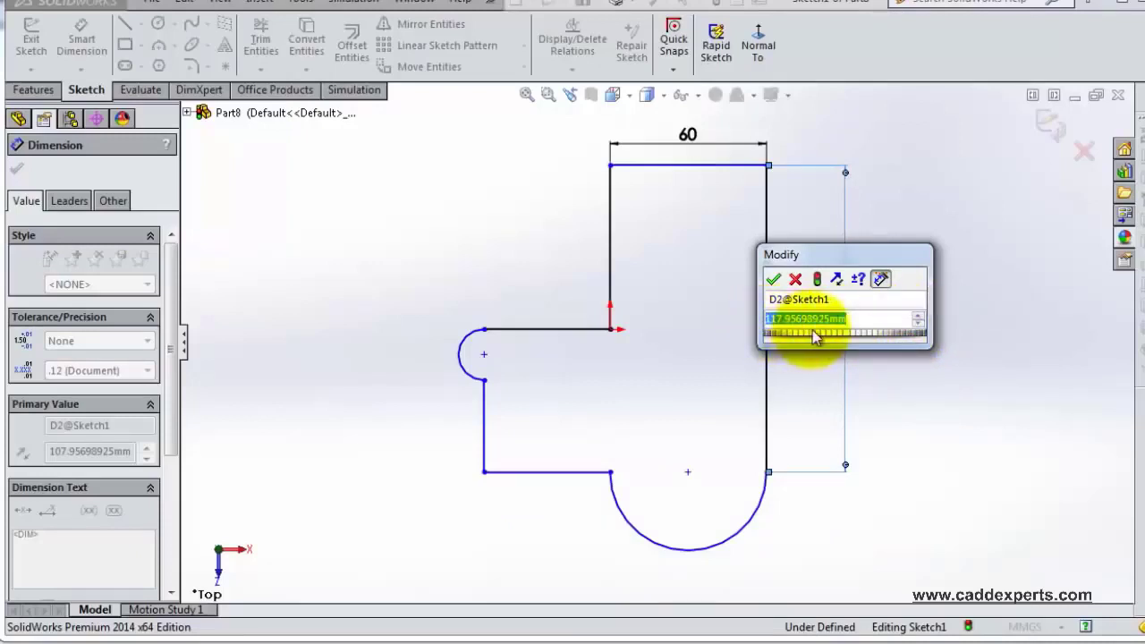
pyautogui.write('120')
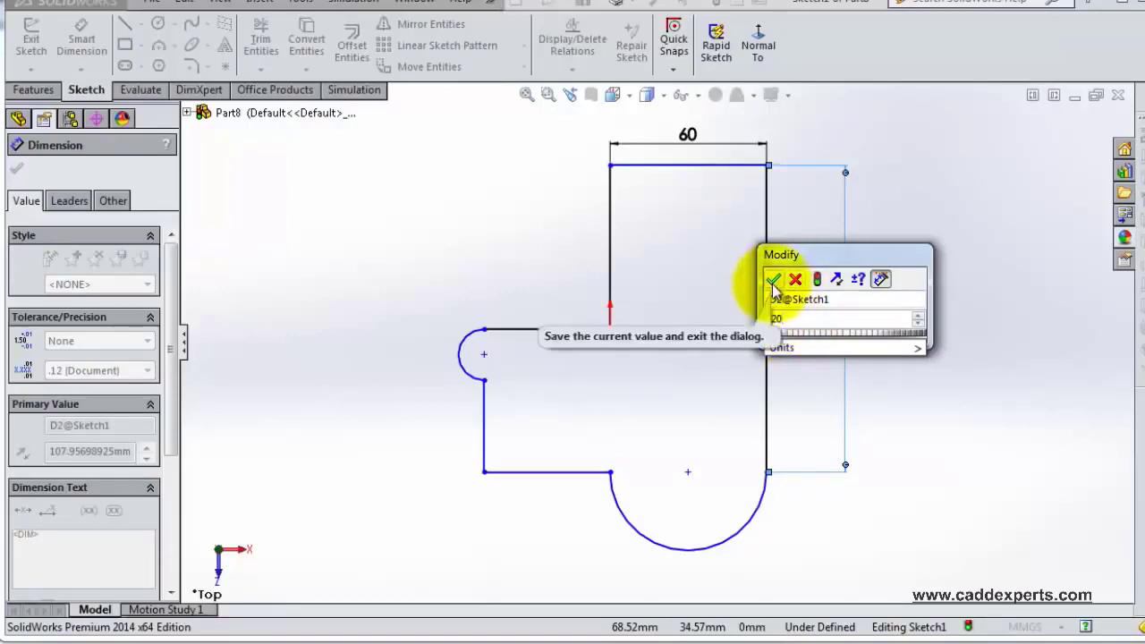
pyautogui.click(773, 280)
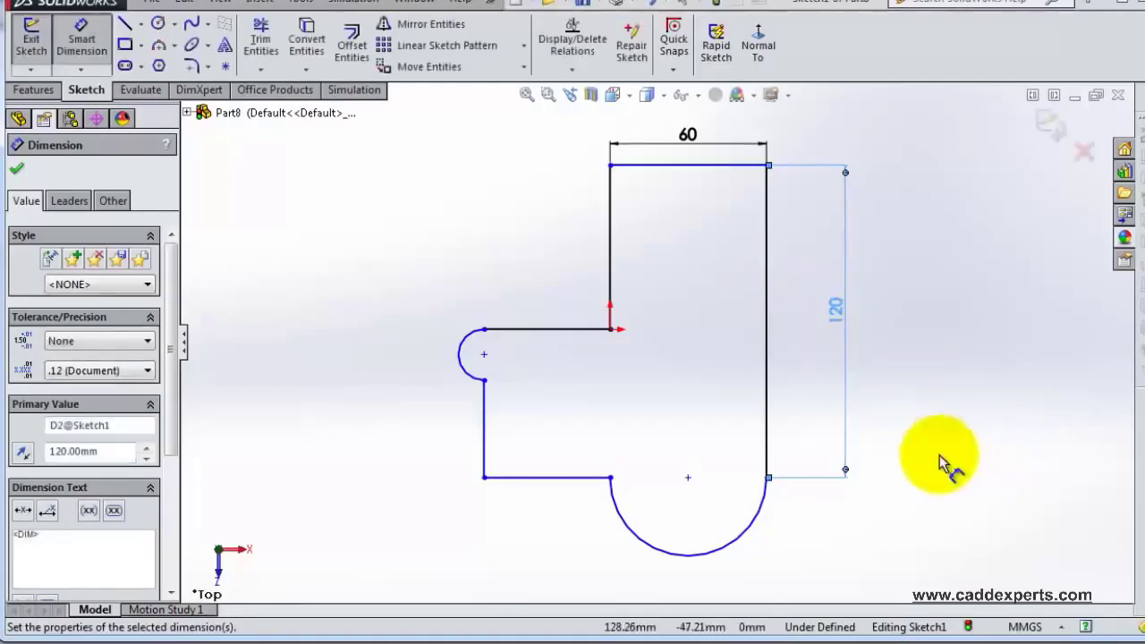
# Step: Dimension the small arc on the profile's left side with a 10 mm radius
pyautogui.scroll(1, 933, 471)
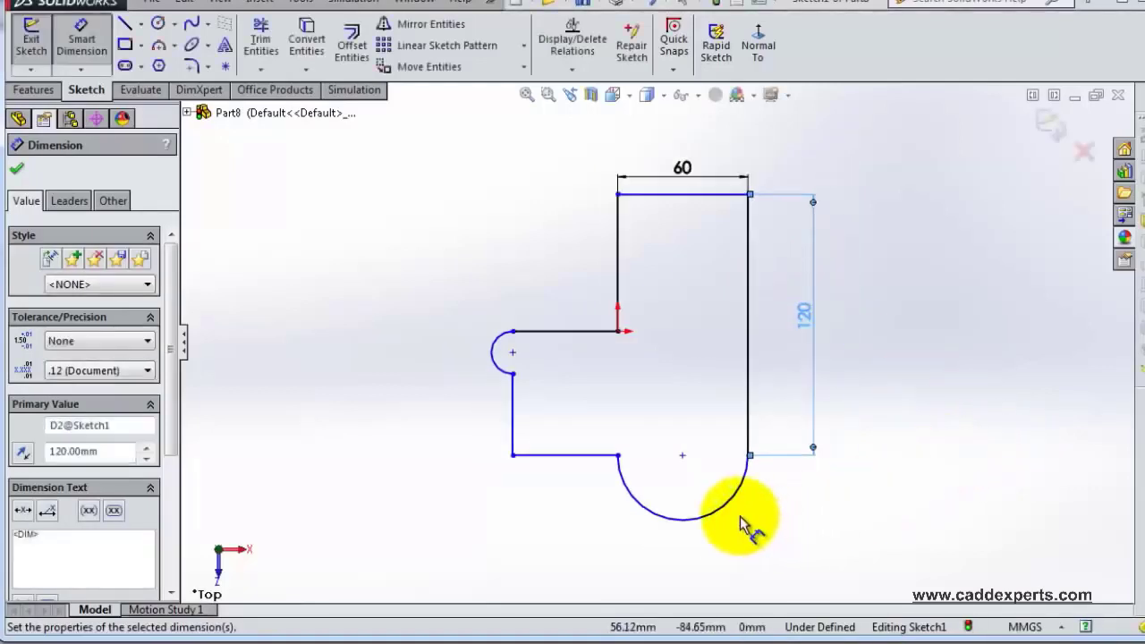
pyautogui.scroll(-1, 740, 516)
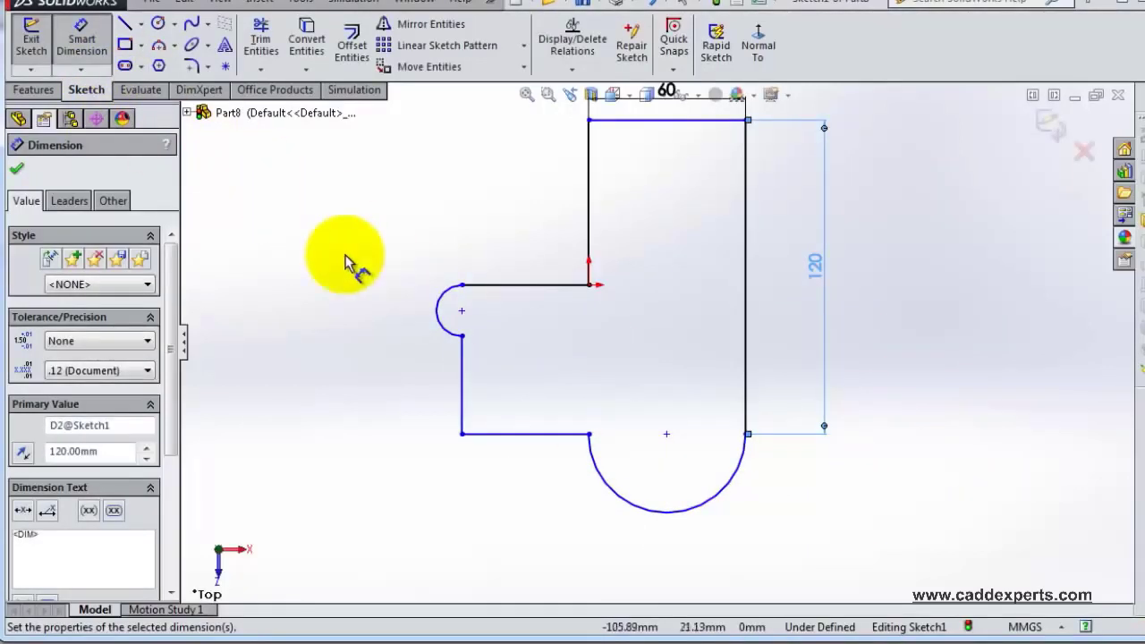
pyautogui.click(448, 332)
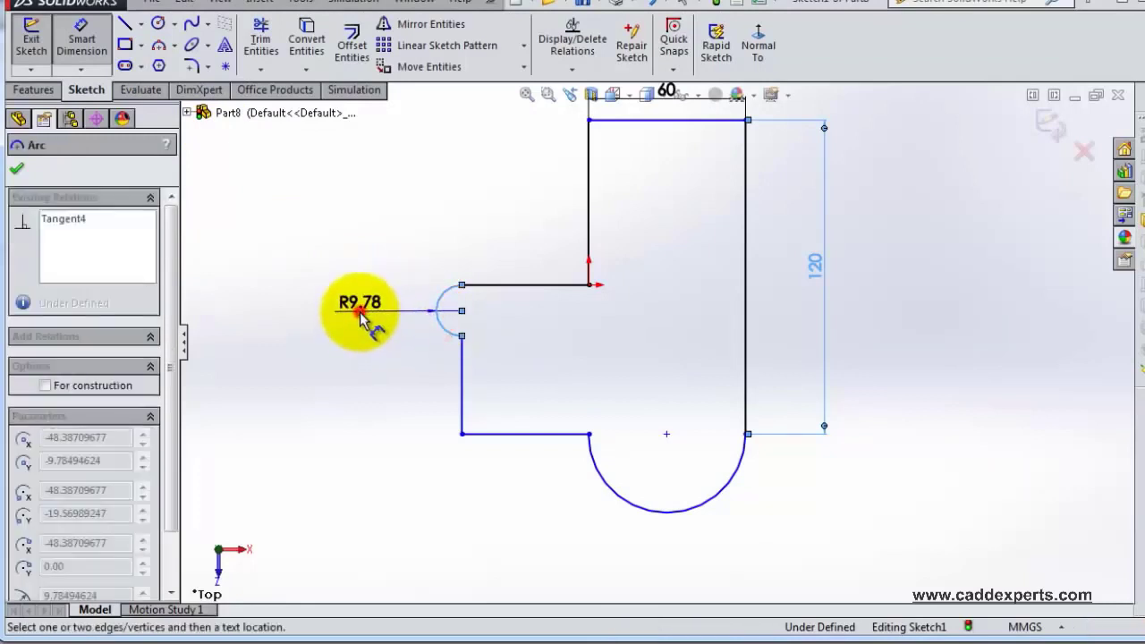
pyautogui.click(360, 318)
pyautogui.write('10')
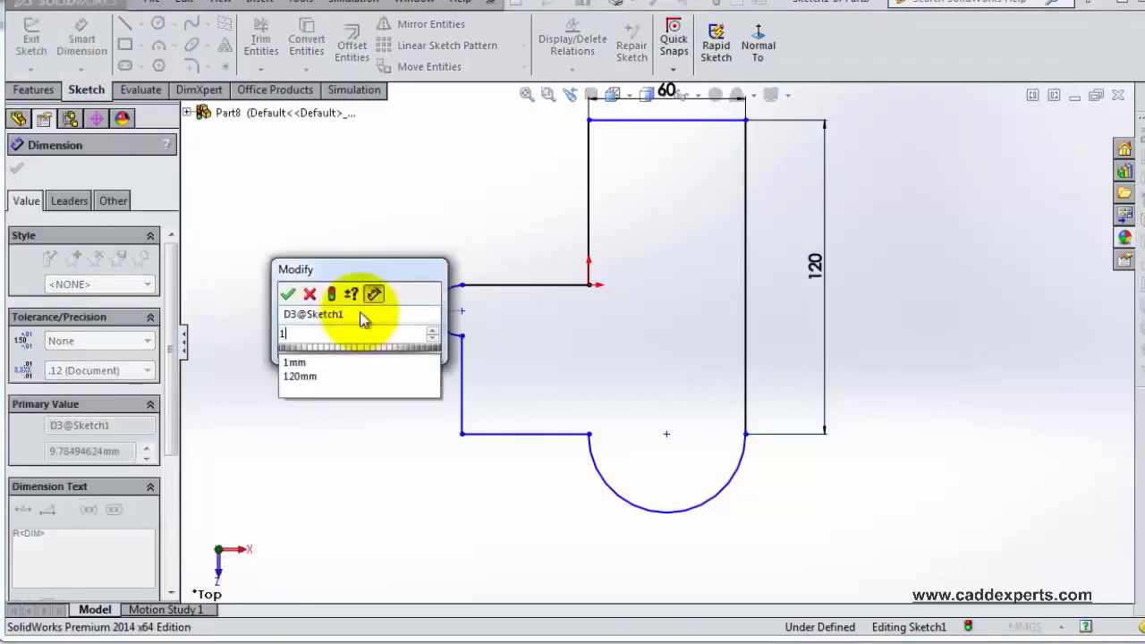
pyautogui.click(287, 294)
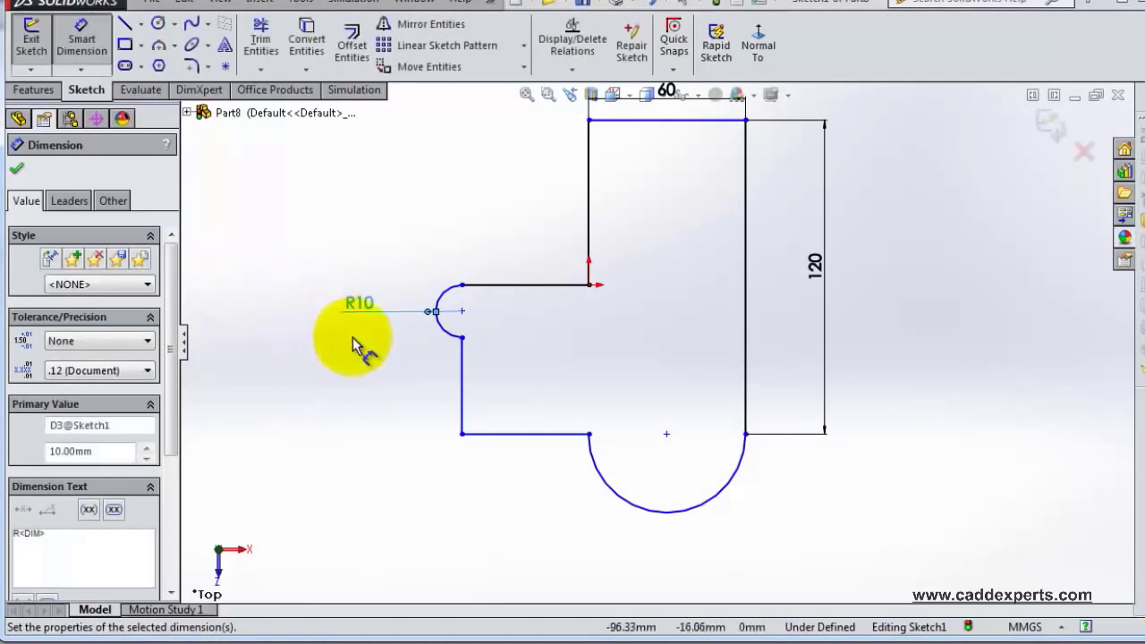
# Step: Dimension the short vertical line below the small arc to 40 mm
pyautogui.click(460, 397)
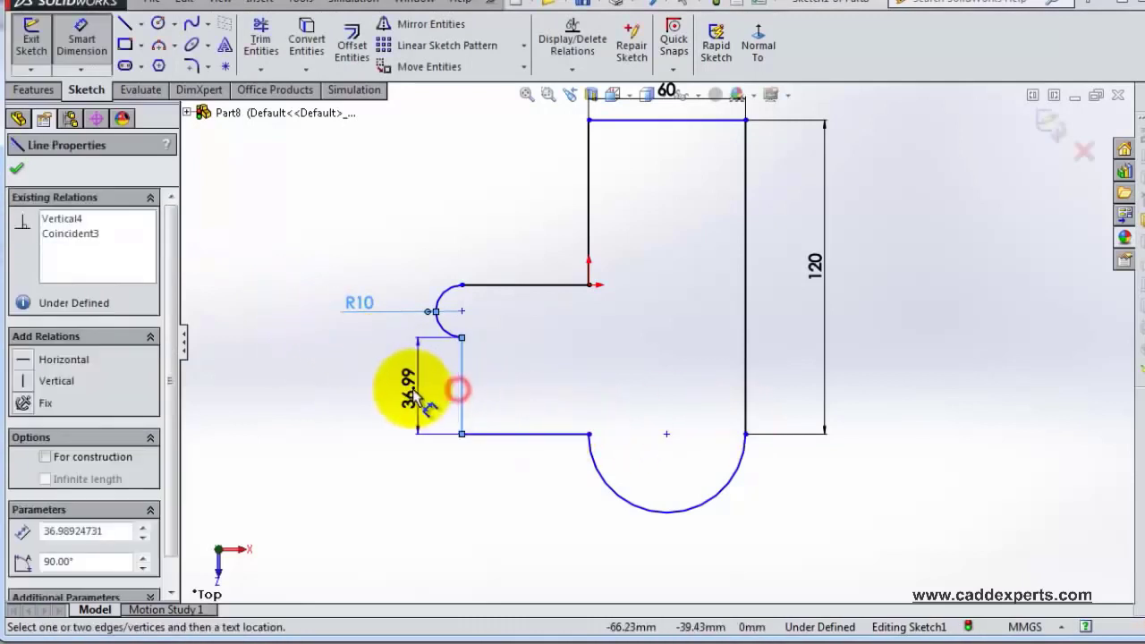
pyautogui.click(409, 390)
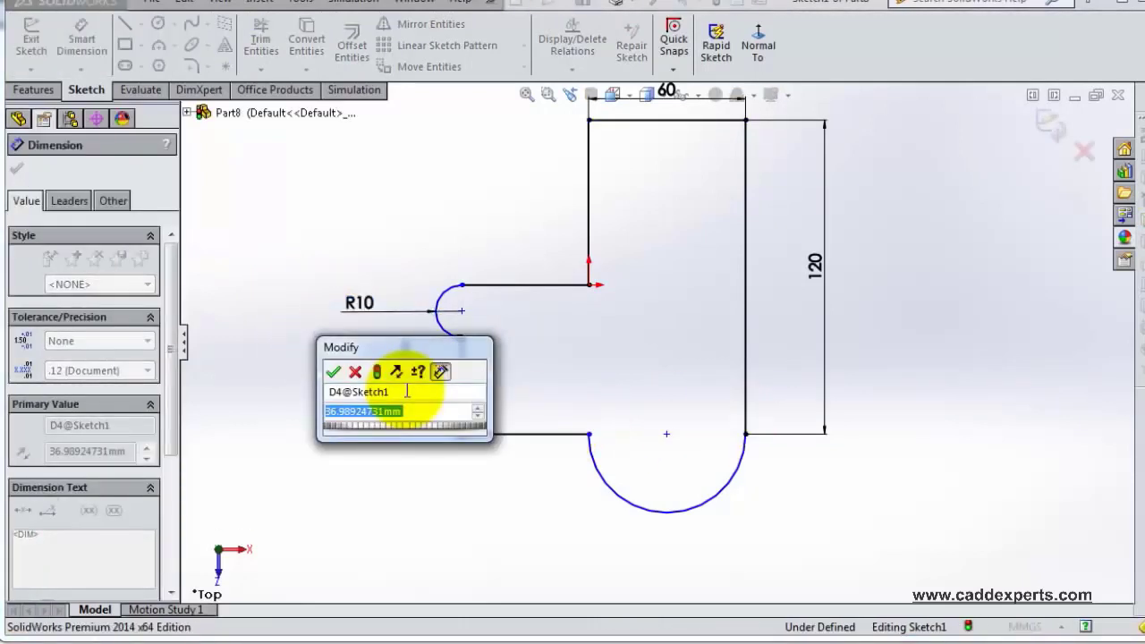
pyautogui.write('40')
pyautogui.click(333, 372)
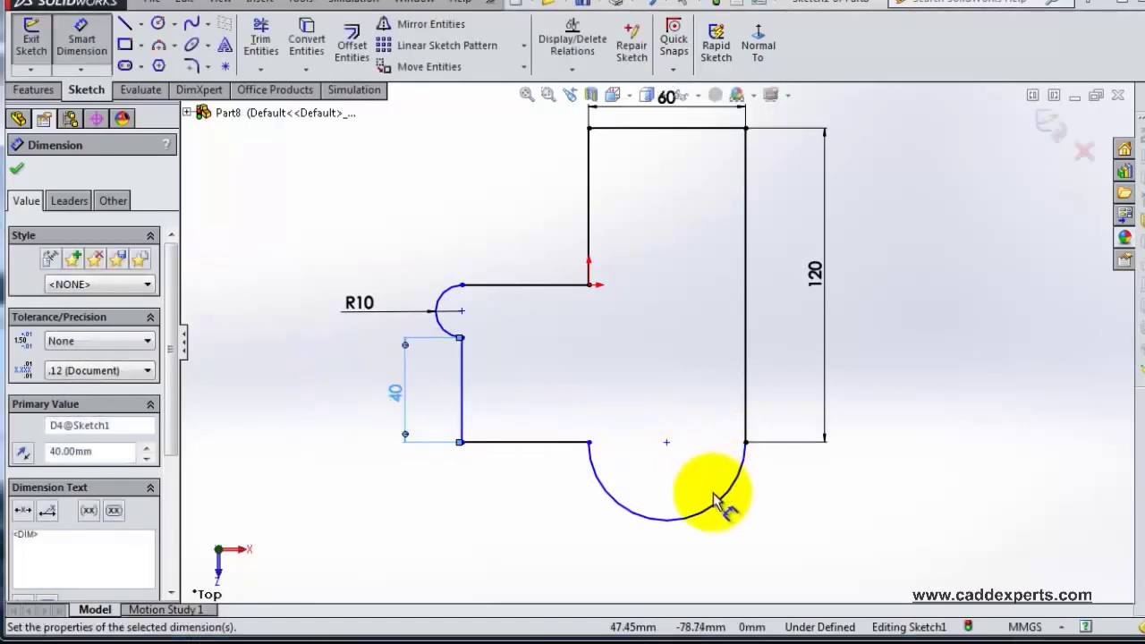
# Step: Dimension the large lower arc with a 30 mm radius
pyautogui.click(720, 505)
pyautogui.click(771, 528)
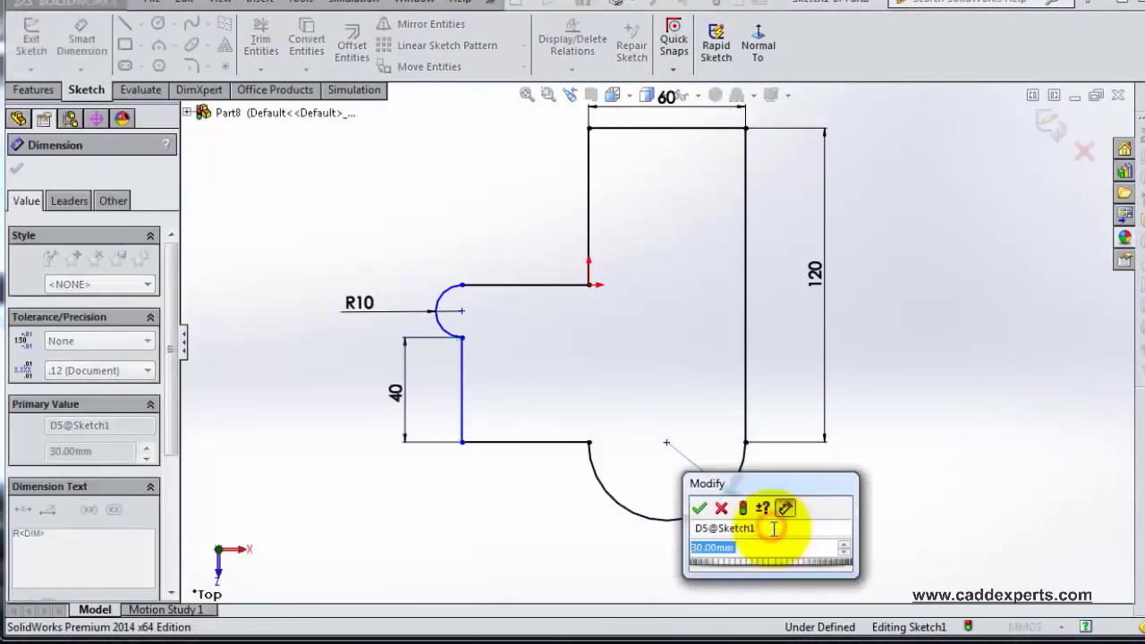
pyautogui.write('30')
pyautogui.click(699, 508)
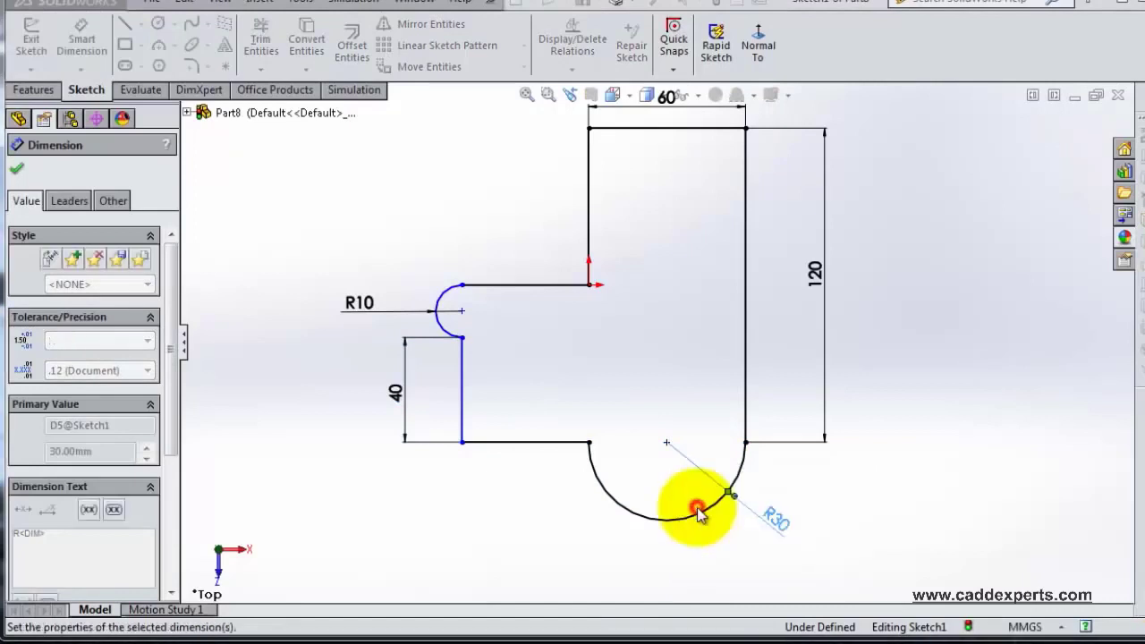
pyautogui.scroll(1, 809, 291)
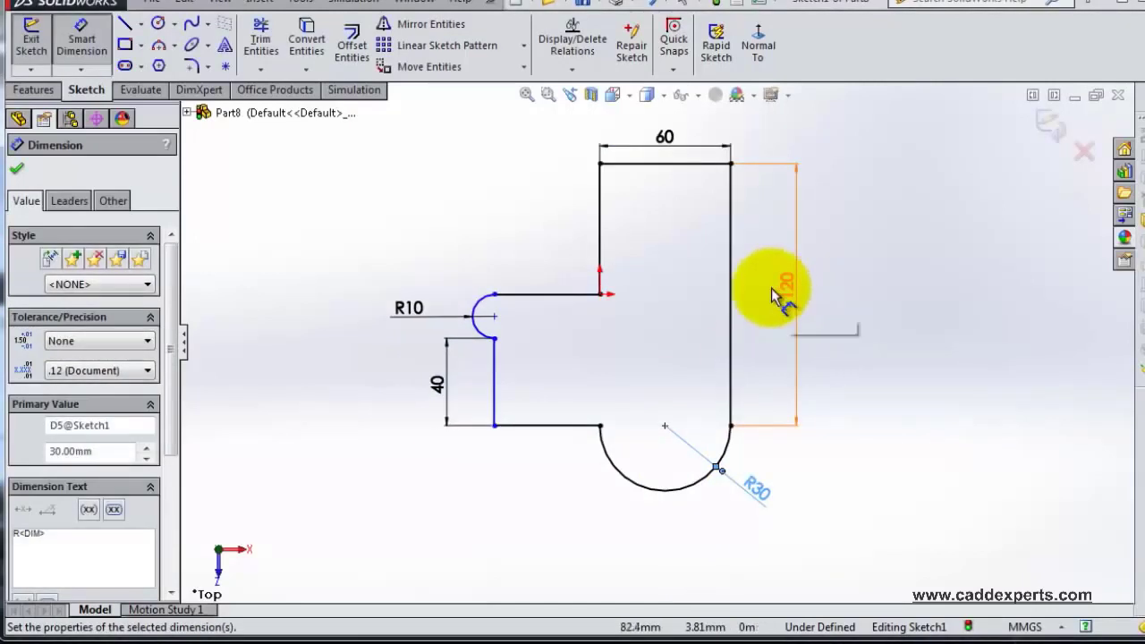
pyautogui.scroll(-1, 711, 229)
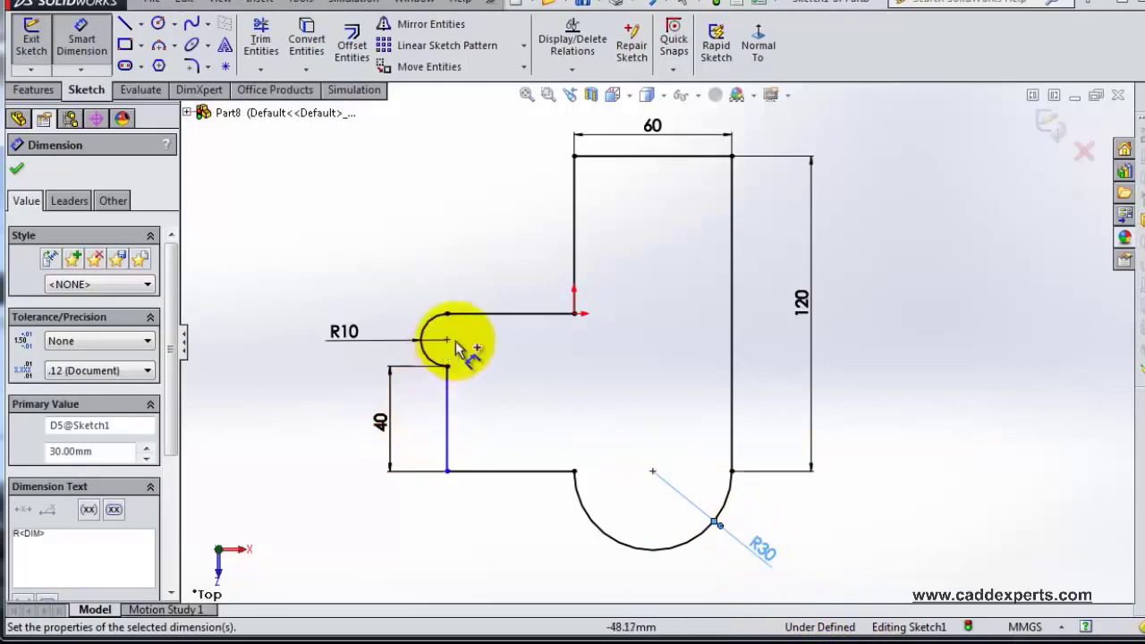
# Step: Dimension the profile's lower horizontal line to a length of 50 mm
pyautogui.click(533, 474)
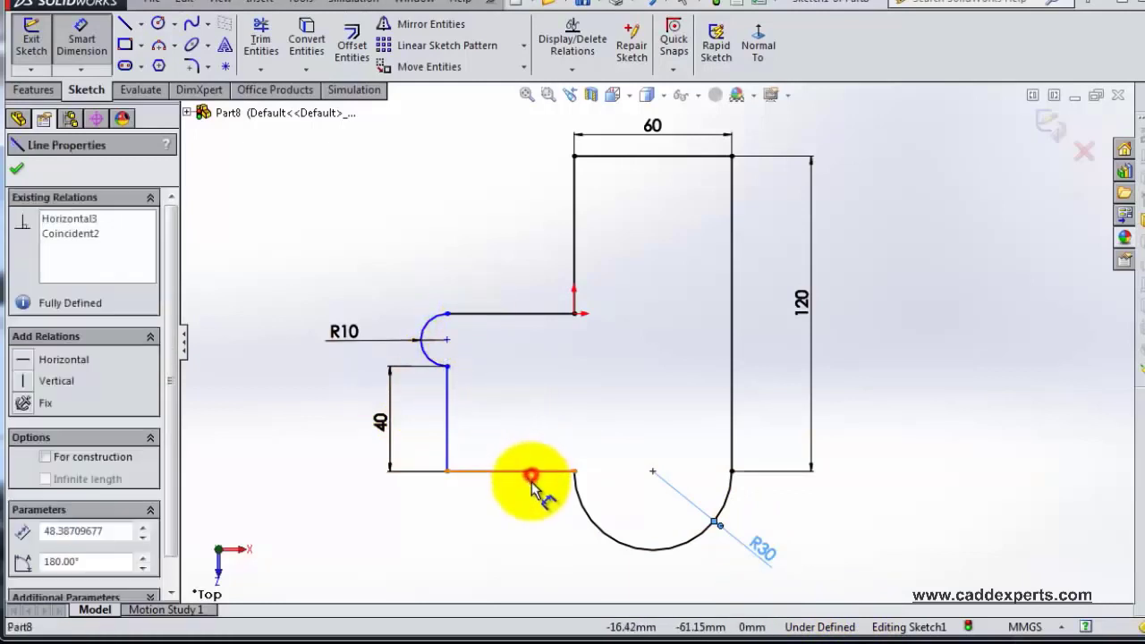
pyautogui.click(526, 542)
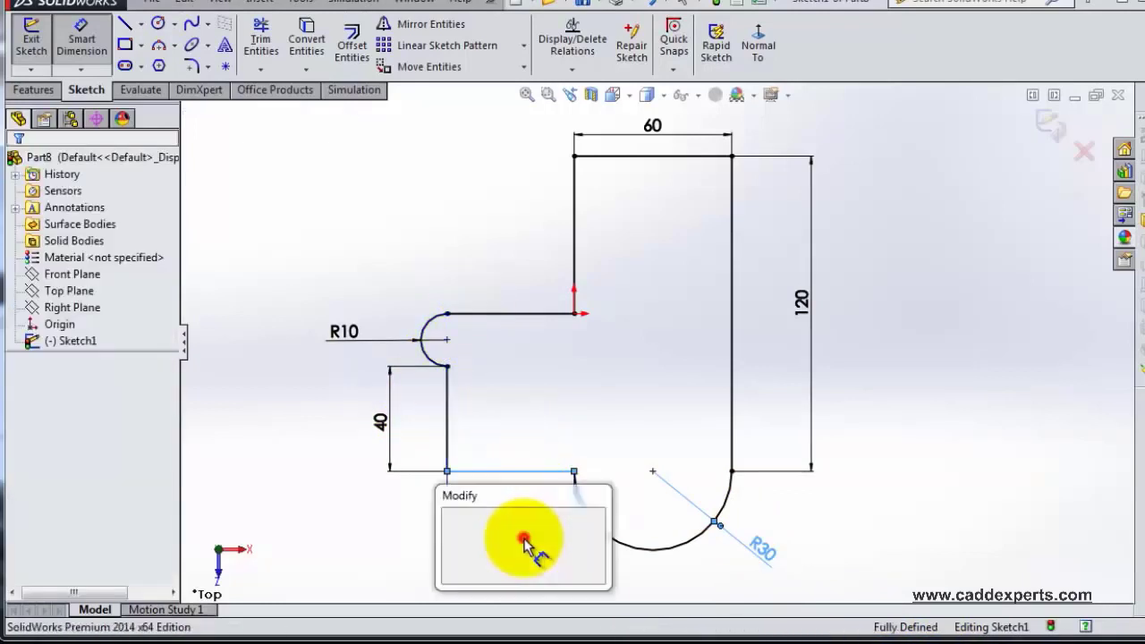
pyautogui.write('50')
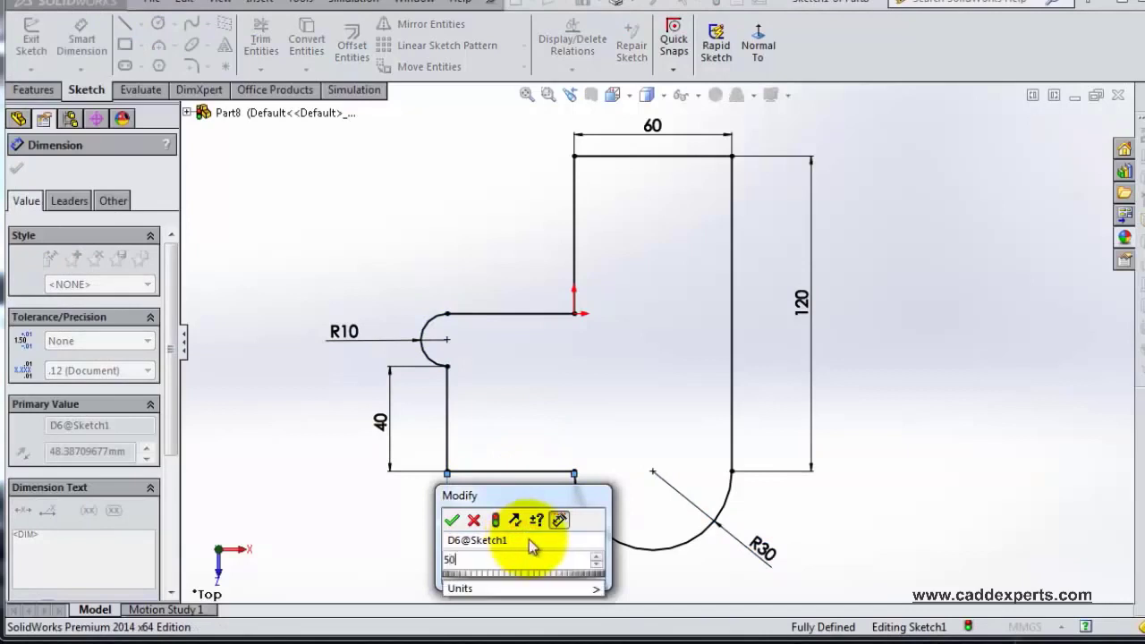
pyautogui.click(452, 520)
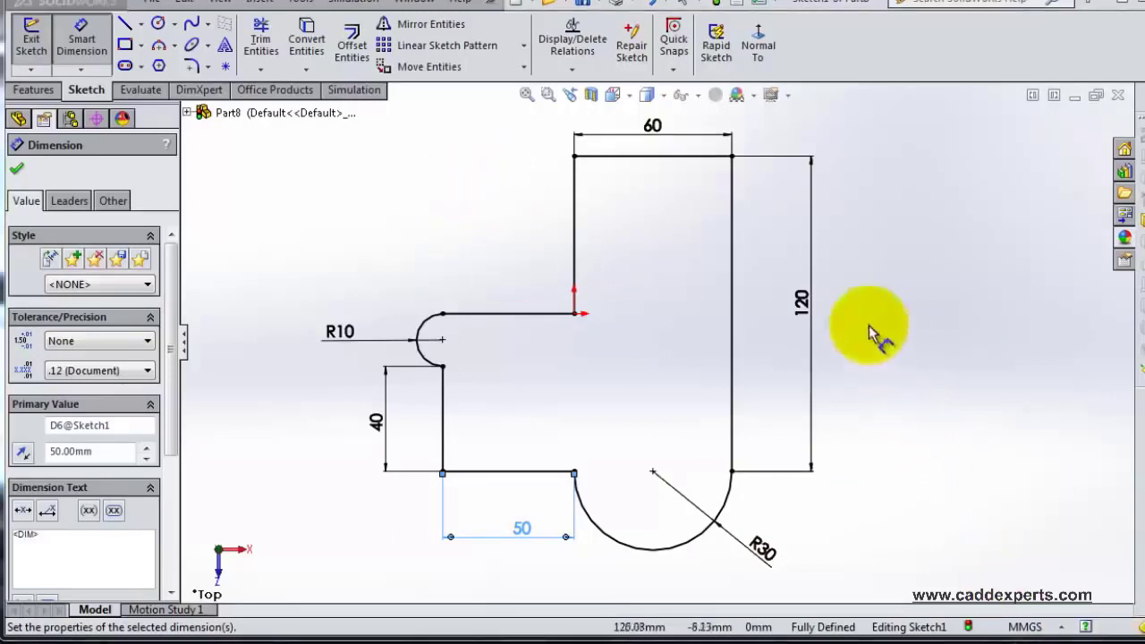
# Step: Set the long right-hand vertical line's length to 130 mm
pyautogui.doubleClick(811, 309)
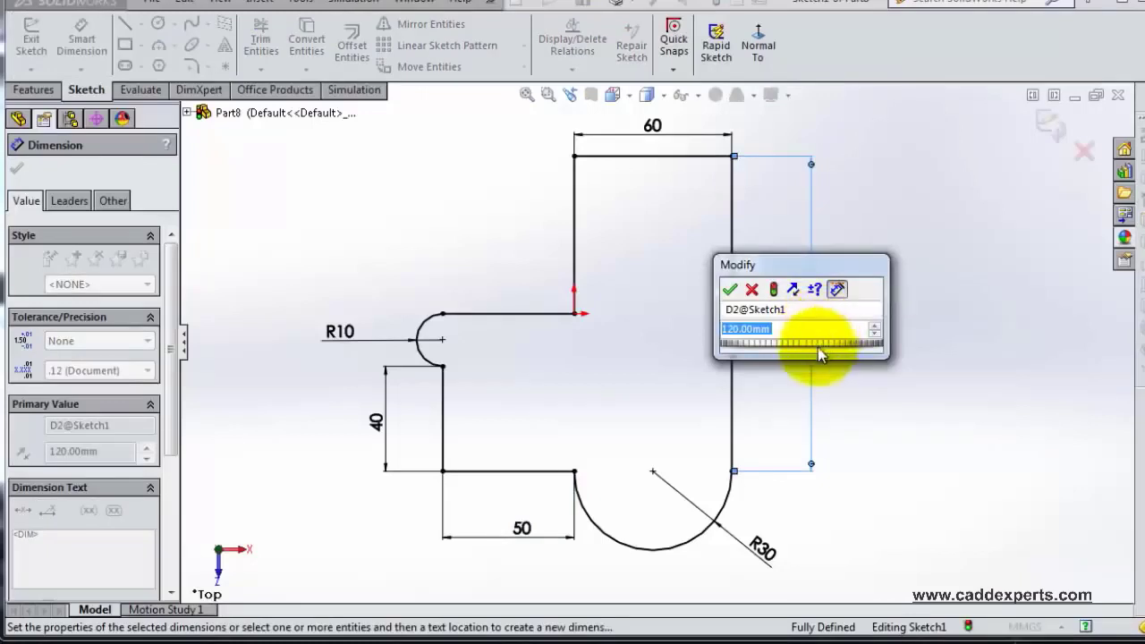
pyautogui.click(874, 325)
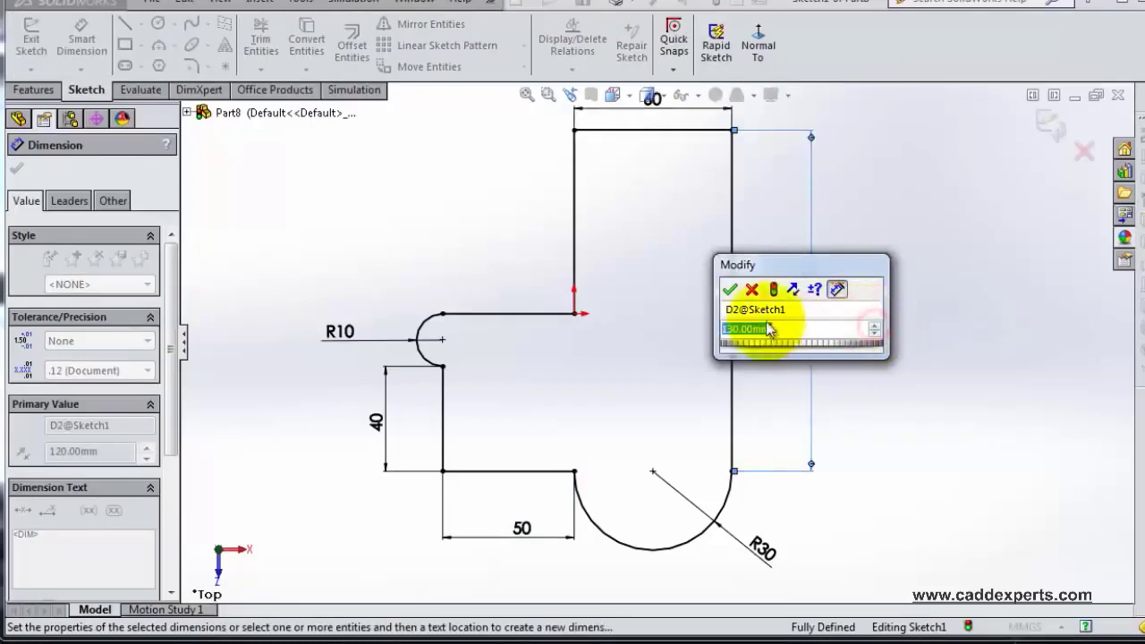
pyautogui.moveTo(841, 272); pyautogui.dragTo(968, 273)
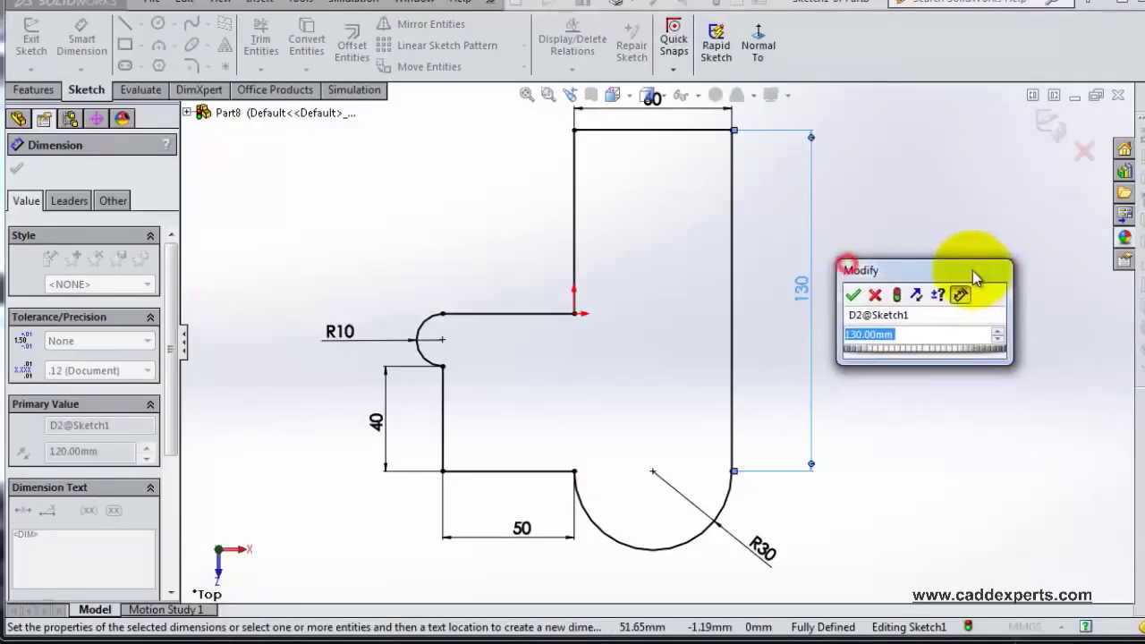
pyautogui.click(855, 292)
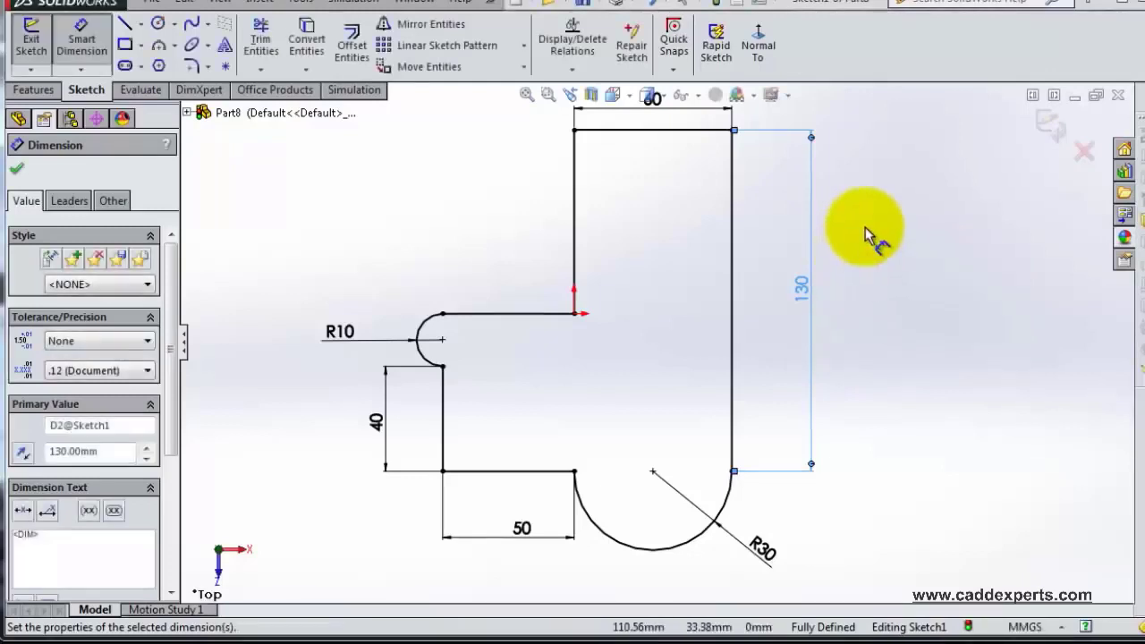
# Step: Delete the long right-hand vertical line's dimension and the dimension of the short vertical line below the small arc
pyautogui.scroll(2, 865, 227)
pyautogui.scroll(-1, 853, 226)
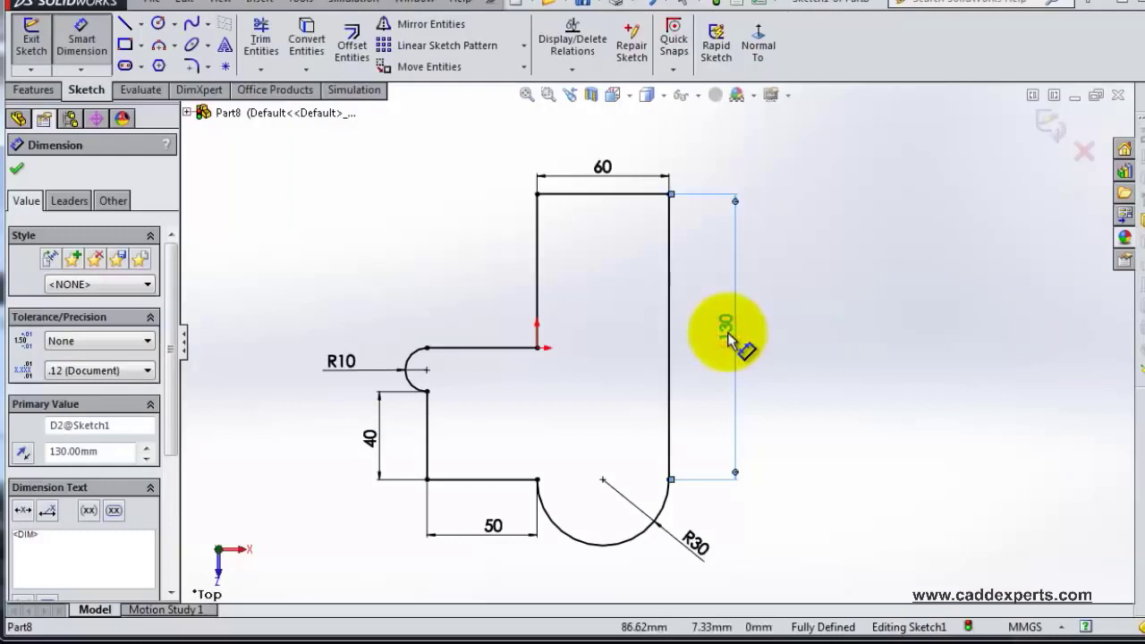
pyautogui.press('Delete')
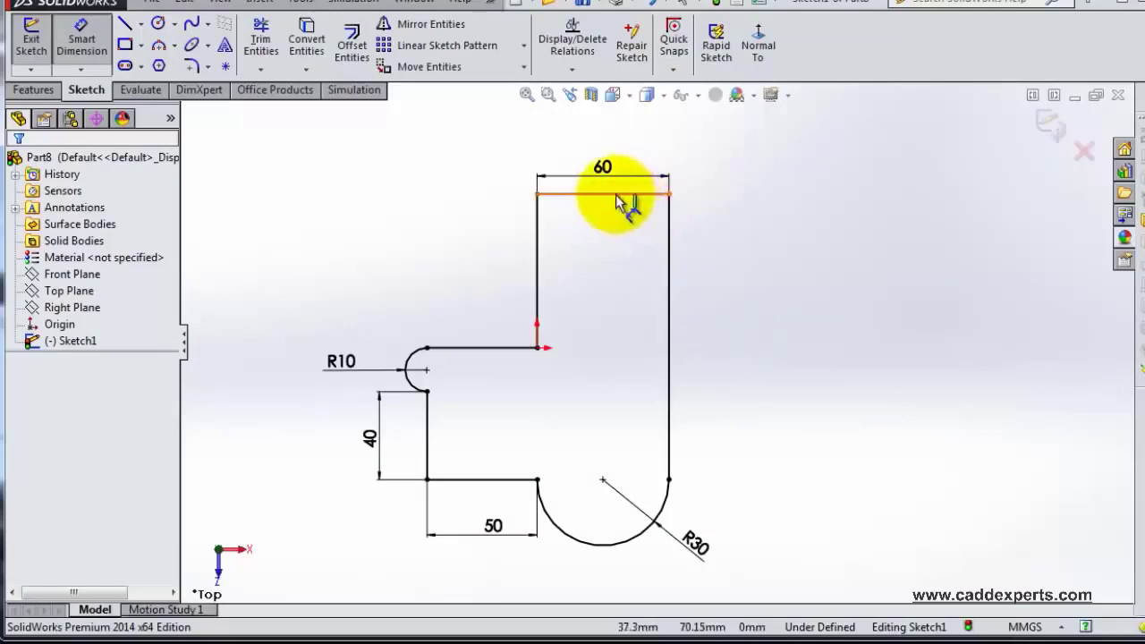
pyautogui.click(646, 194)
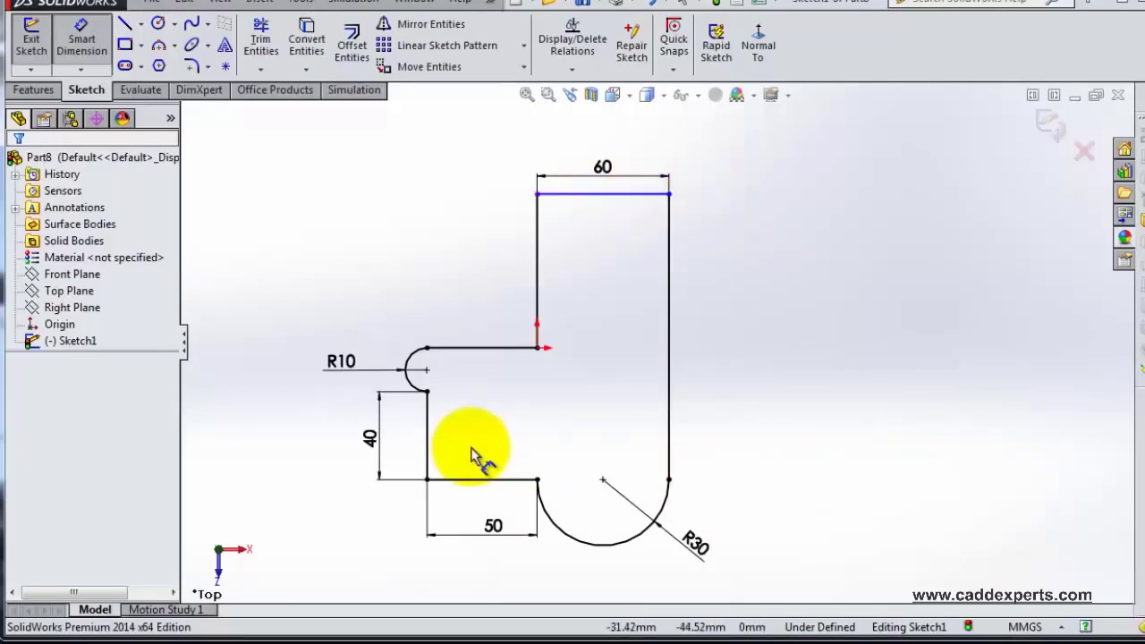
pyautogui.rightClick(371, 443)
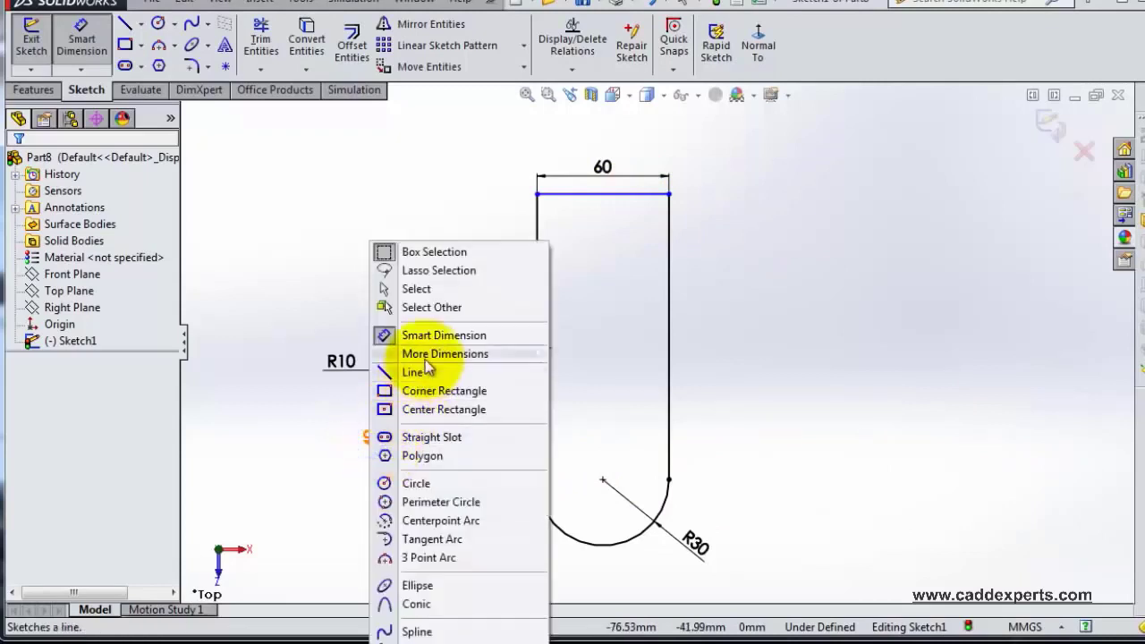
pyautogui.click(332, 449)
pyautogui.click(379, 435)
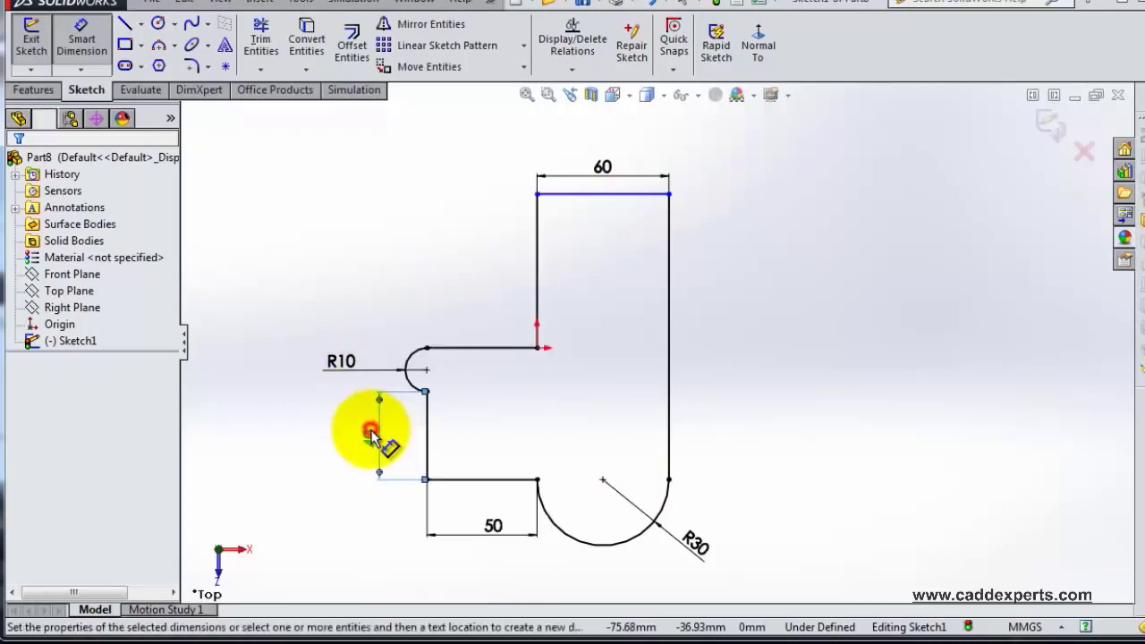
pyautogui.press('Delete')
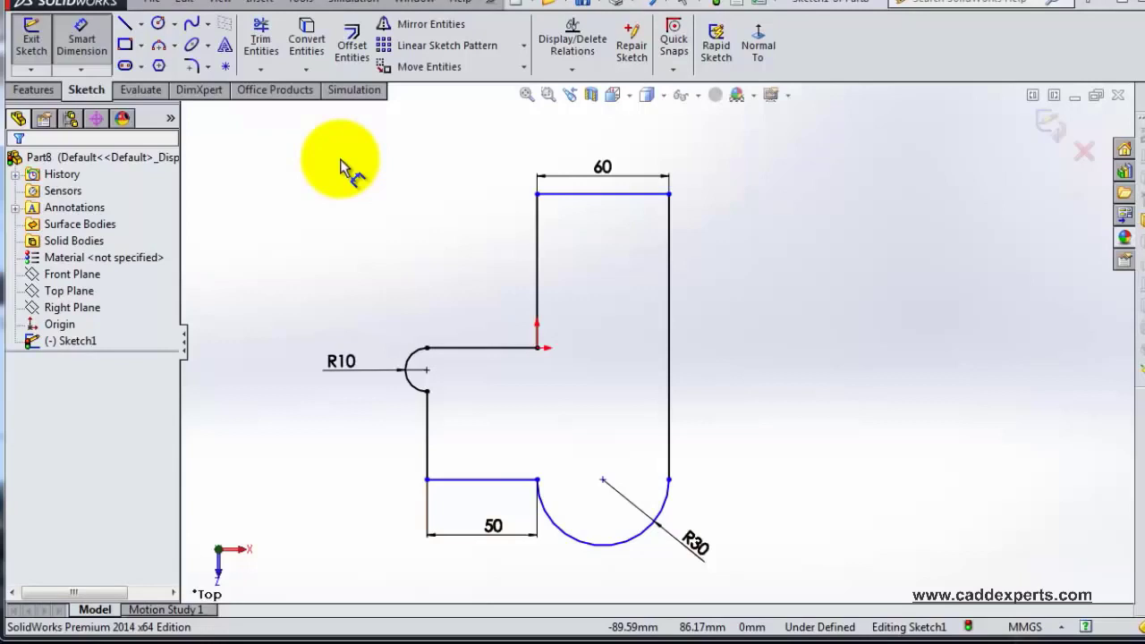
# Step: Try to fully define all entities in the sketch with automatically calculated relations and dimensions
pyautogui.click(573, 71)
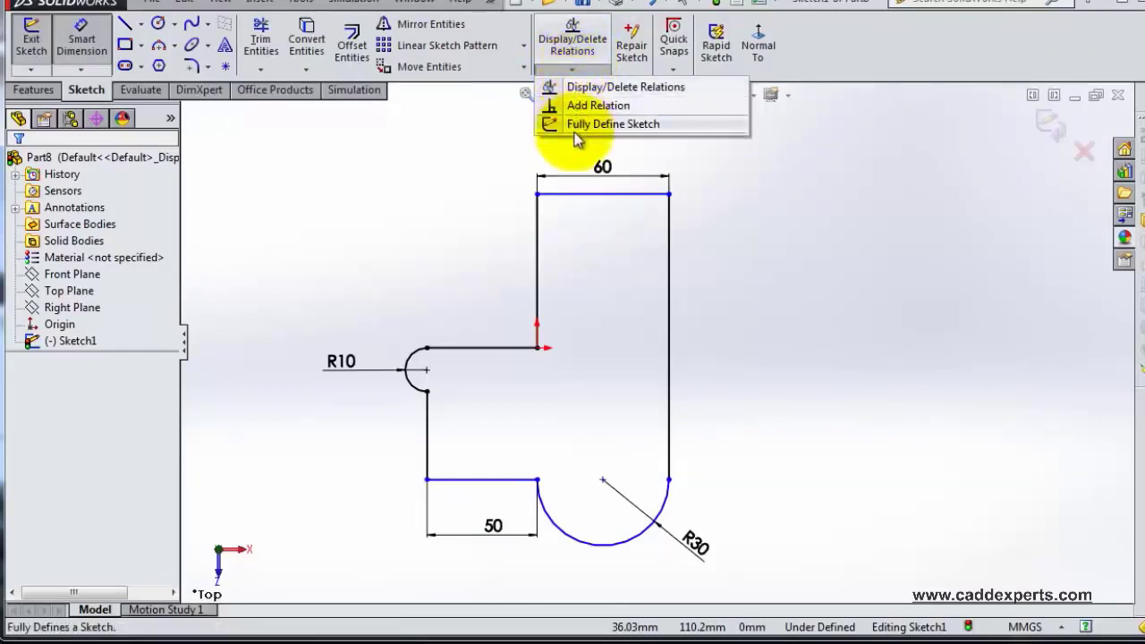
pyautogui.click(646, 127)
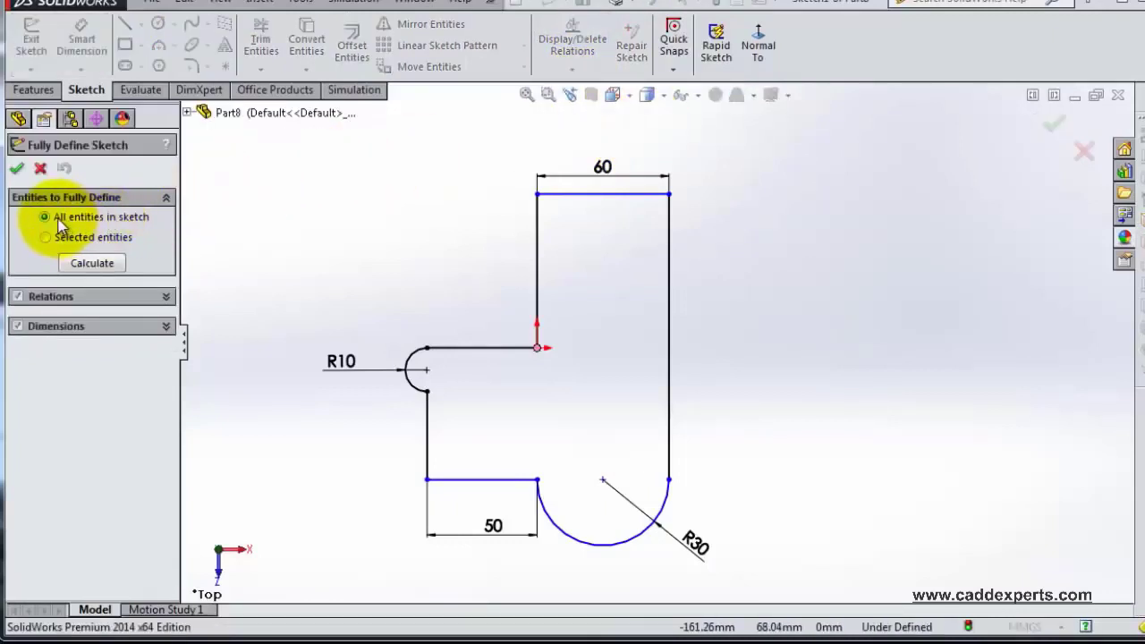
pyautogui.click(92, 265)
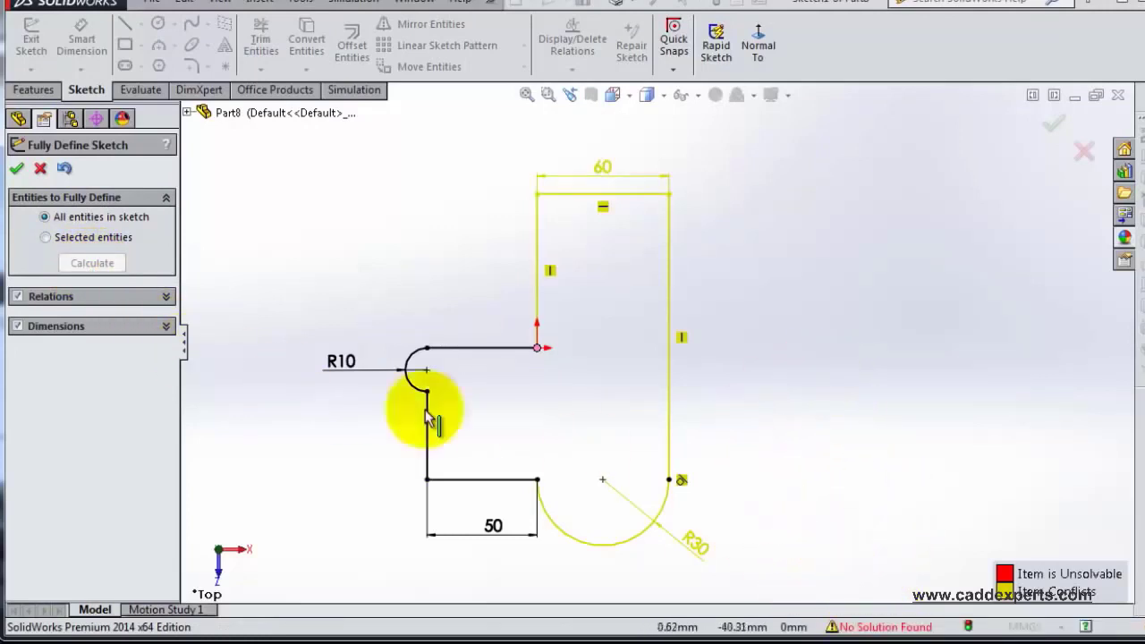
pyautogui.click(65, 169)
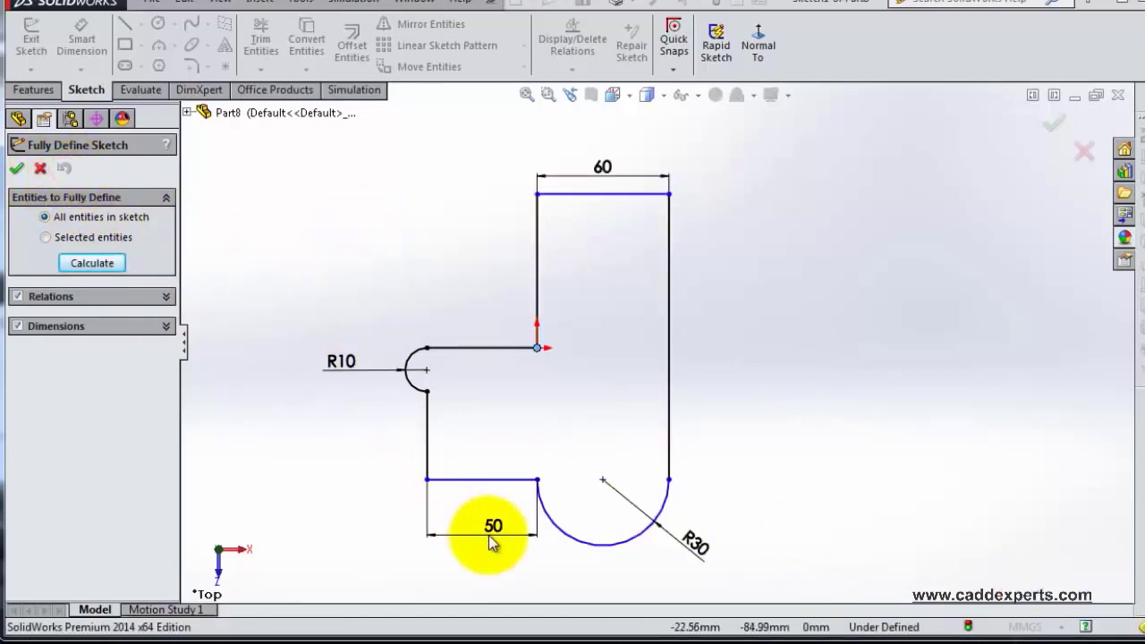
pyautogui.click(40, 168)
# Step: Delete the remaining dimensions: both arc radii, the lower horizontal line's length and the upper horizontal line's length
pyautogui.click(345, 368)
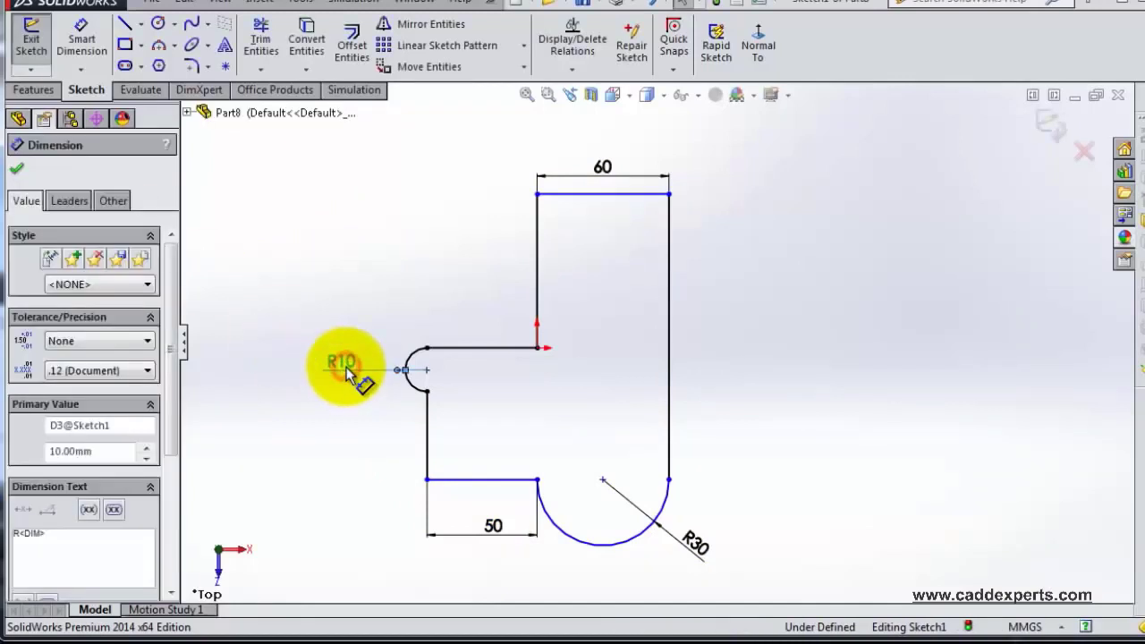
pyautogui.press('Delete')
pyautogui.click(511, 541)
pyautogui.press('Delete')
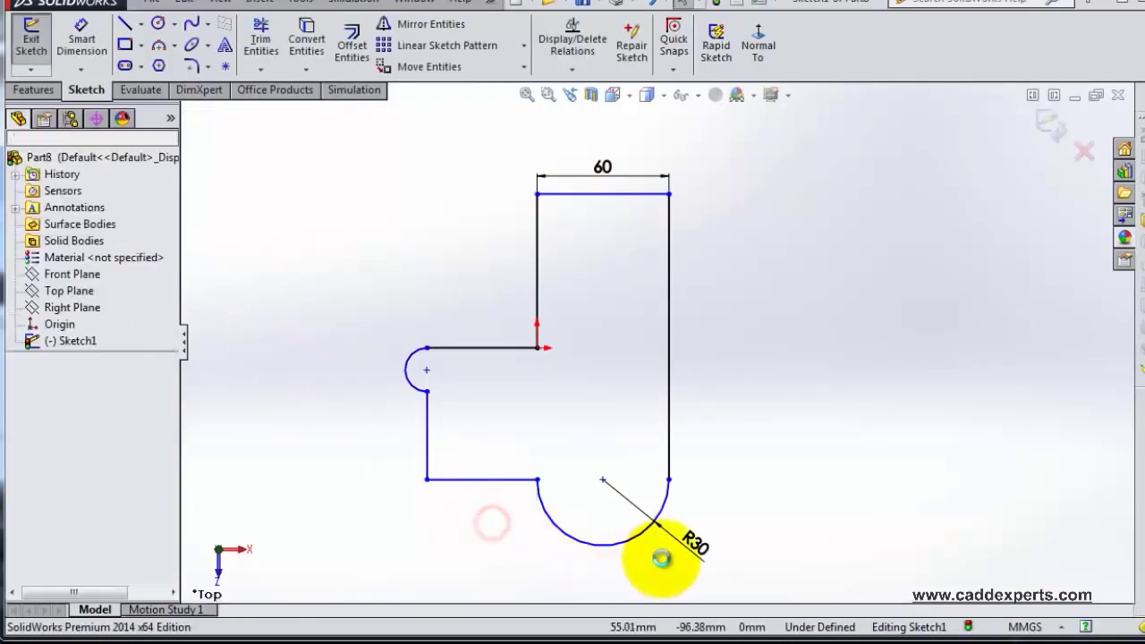
pyautogui.click(698, 542)
pyautogui.press('Delete')
pyautogui.click(601, 168)
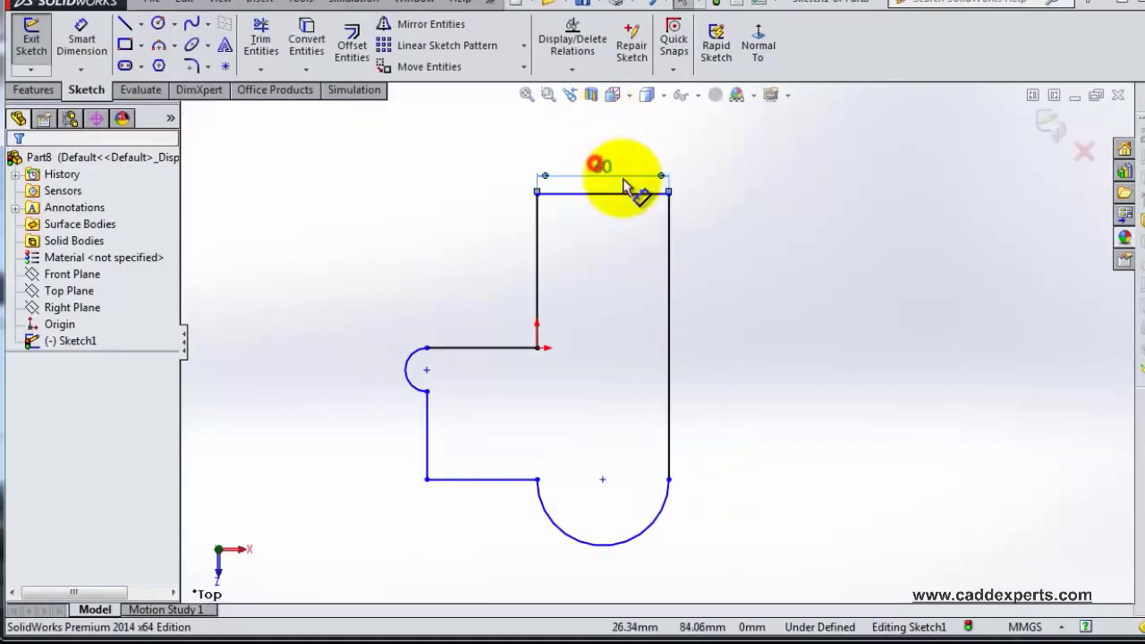
pyautogui.press('Delete')
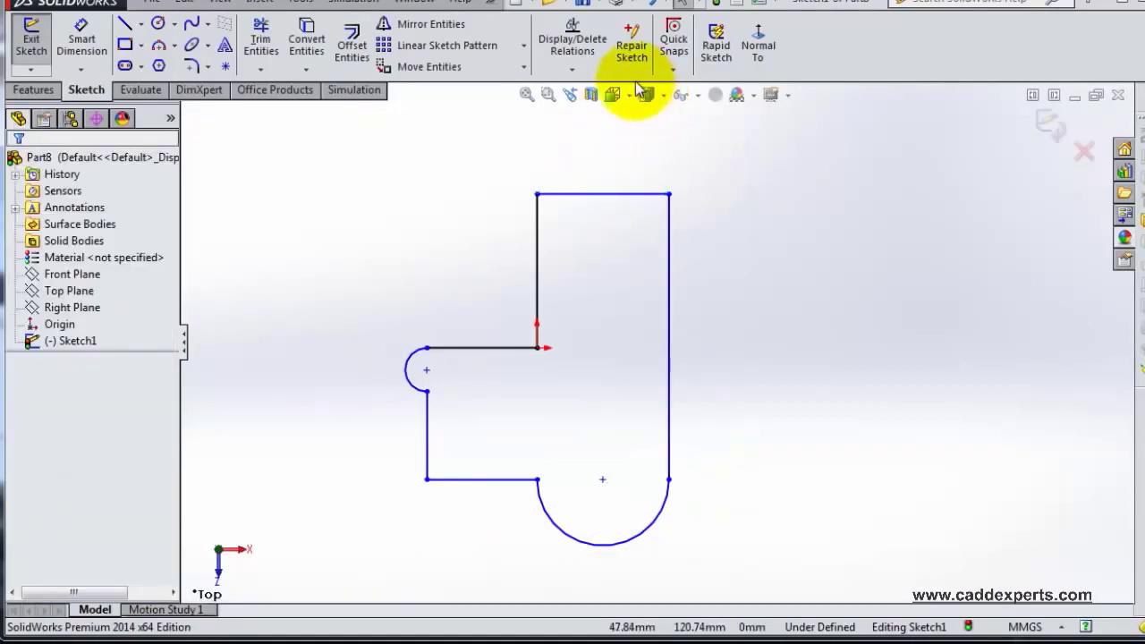
# Step: Apply Fully Define Sketch to all entities in the sketch, calculating both relations and dimensions
pyautogui.click(575, 76)
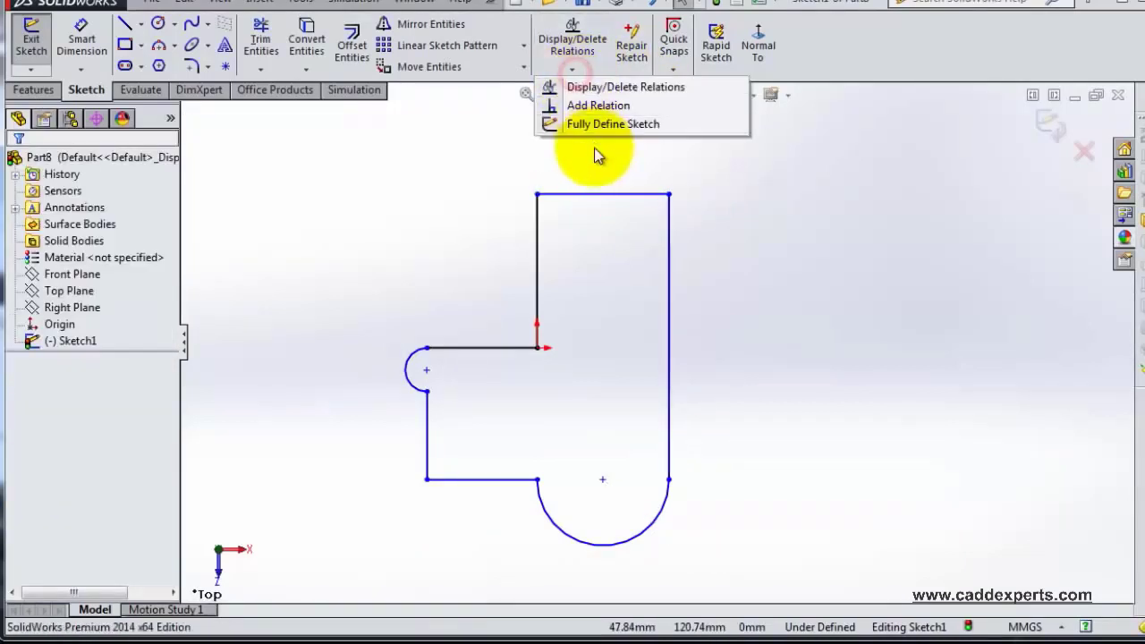
pyautogui.click(594, 125)
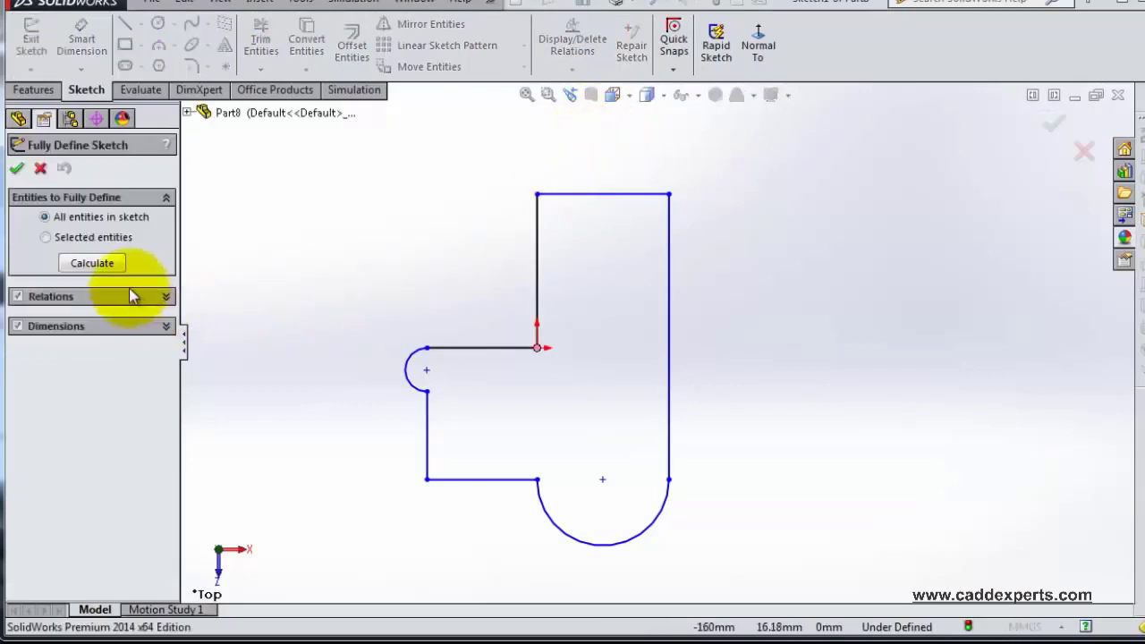
pyautogui.click(108, 265)
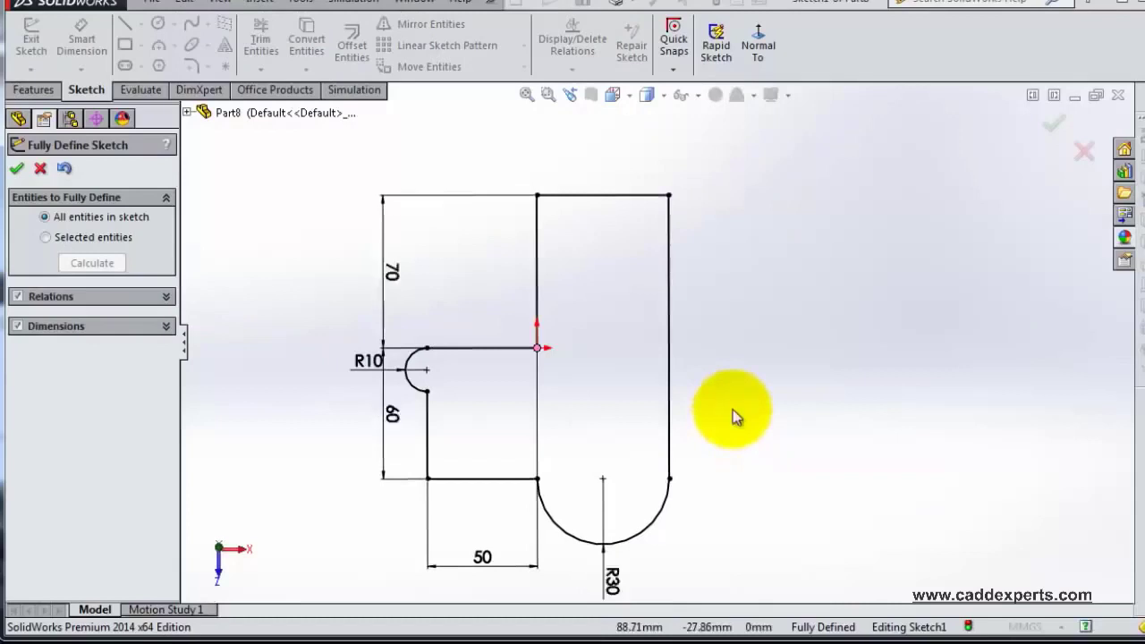
pyautogui.scroll(-2, 732, 409)
pyautogui.scroll(-1, 612, 458)
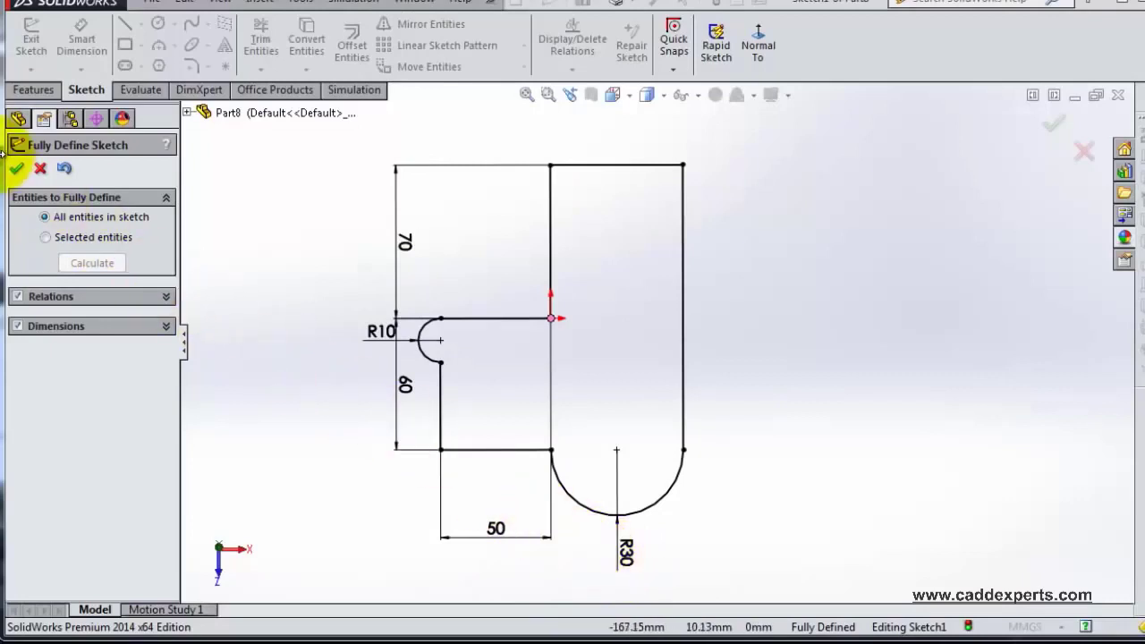
pyautogui.click(17, 170)
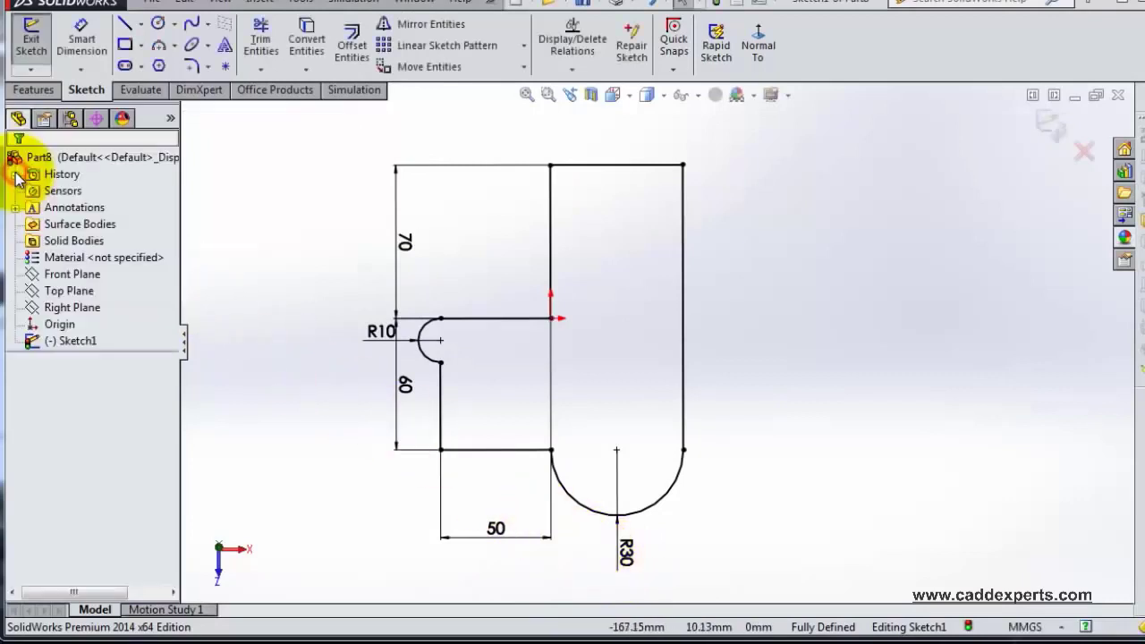